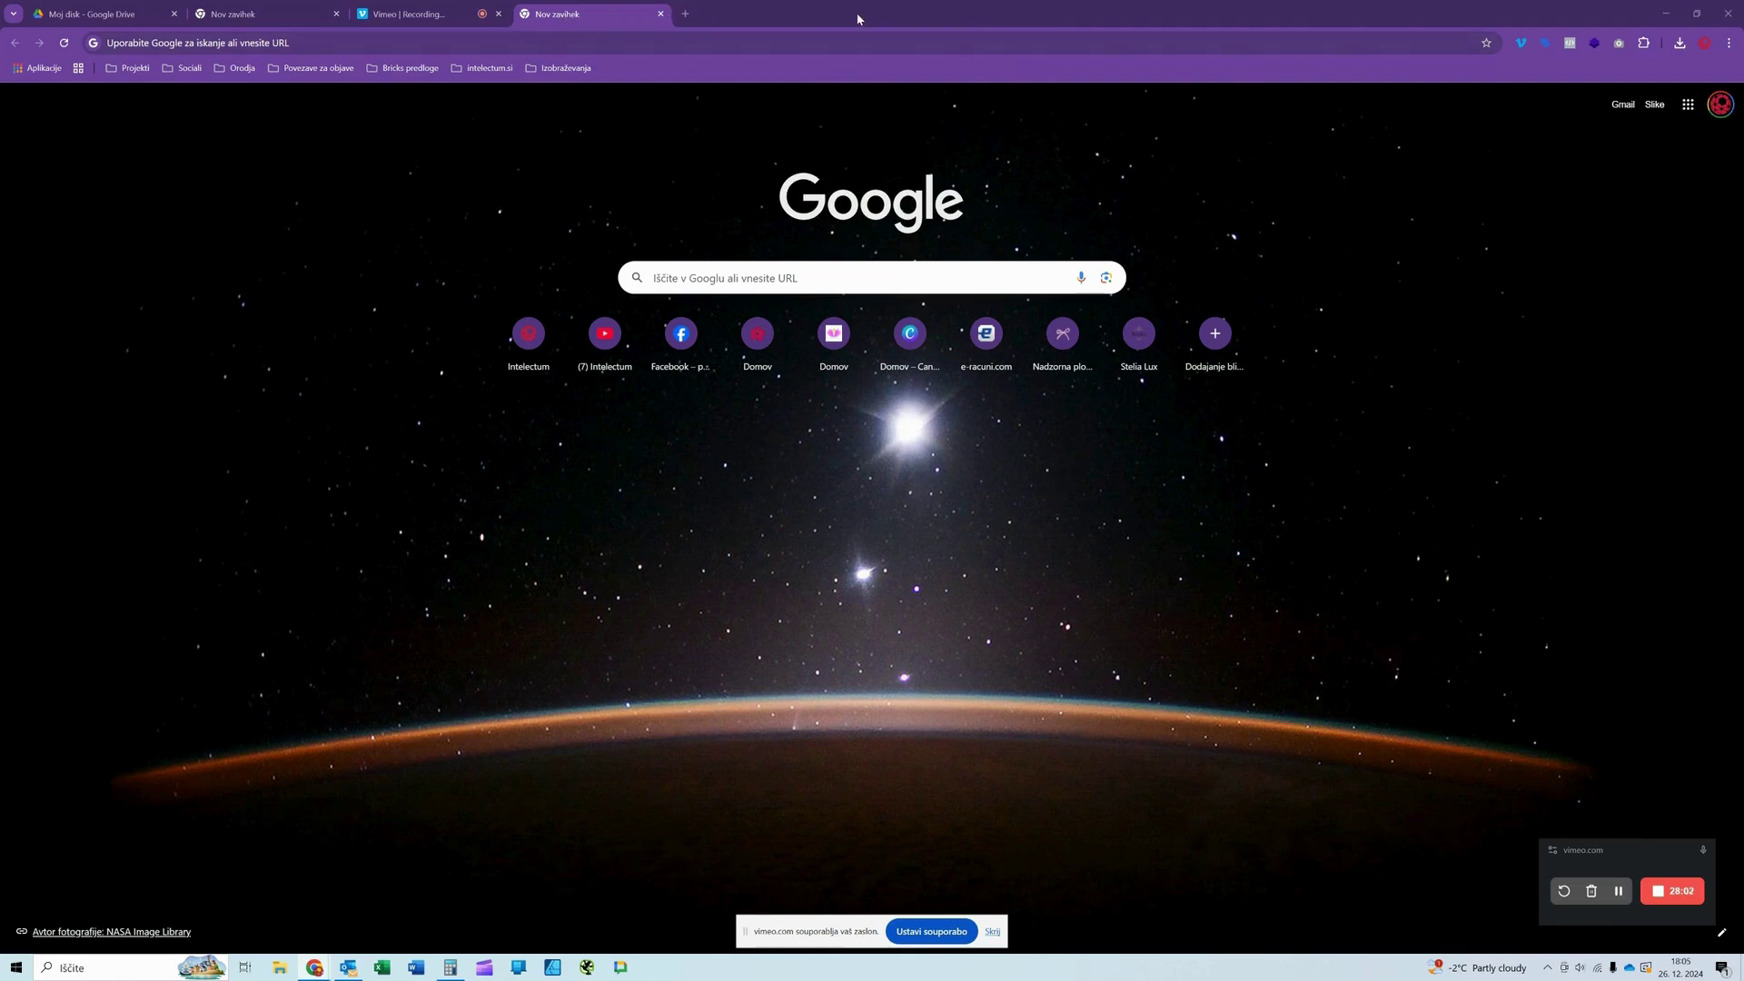
Step: Minimize Chrome, close Outlook and launch Firefox from the desktop icon
click(1721, 105)
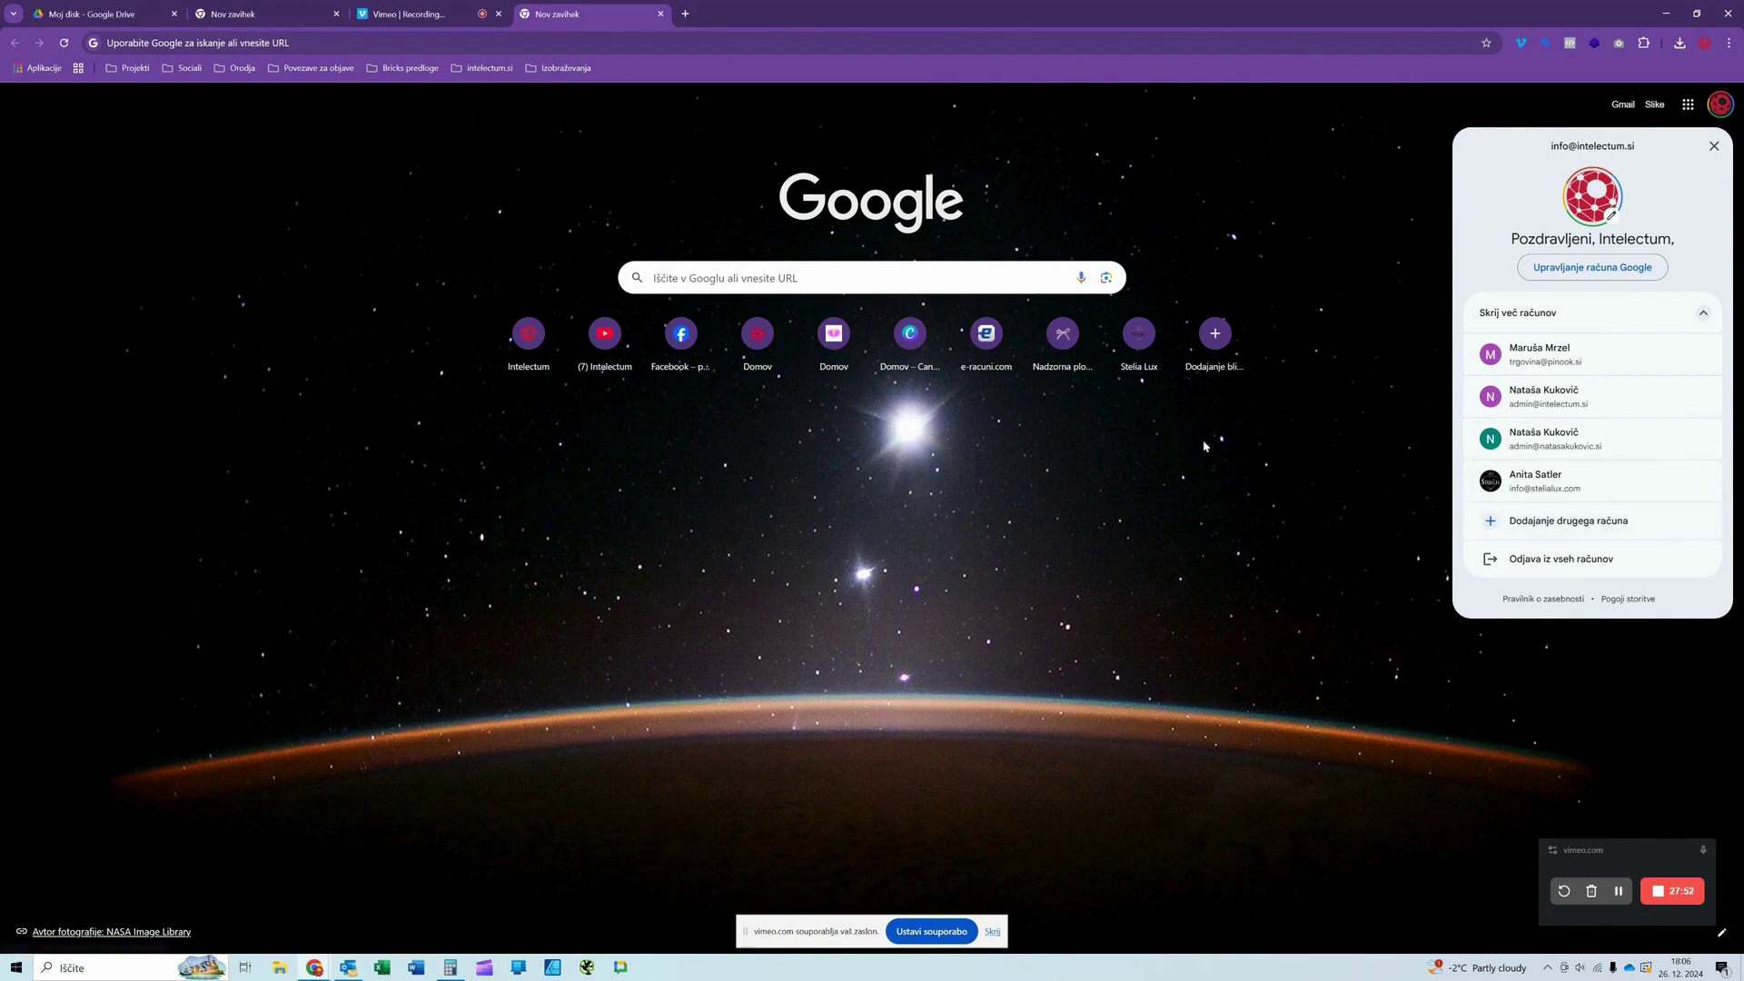
click(1661, 14)
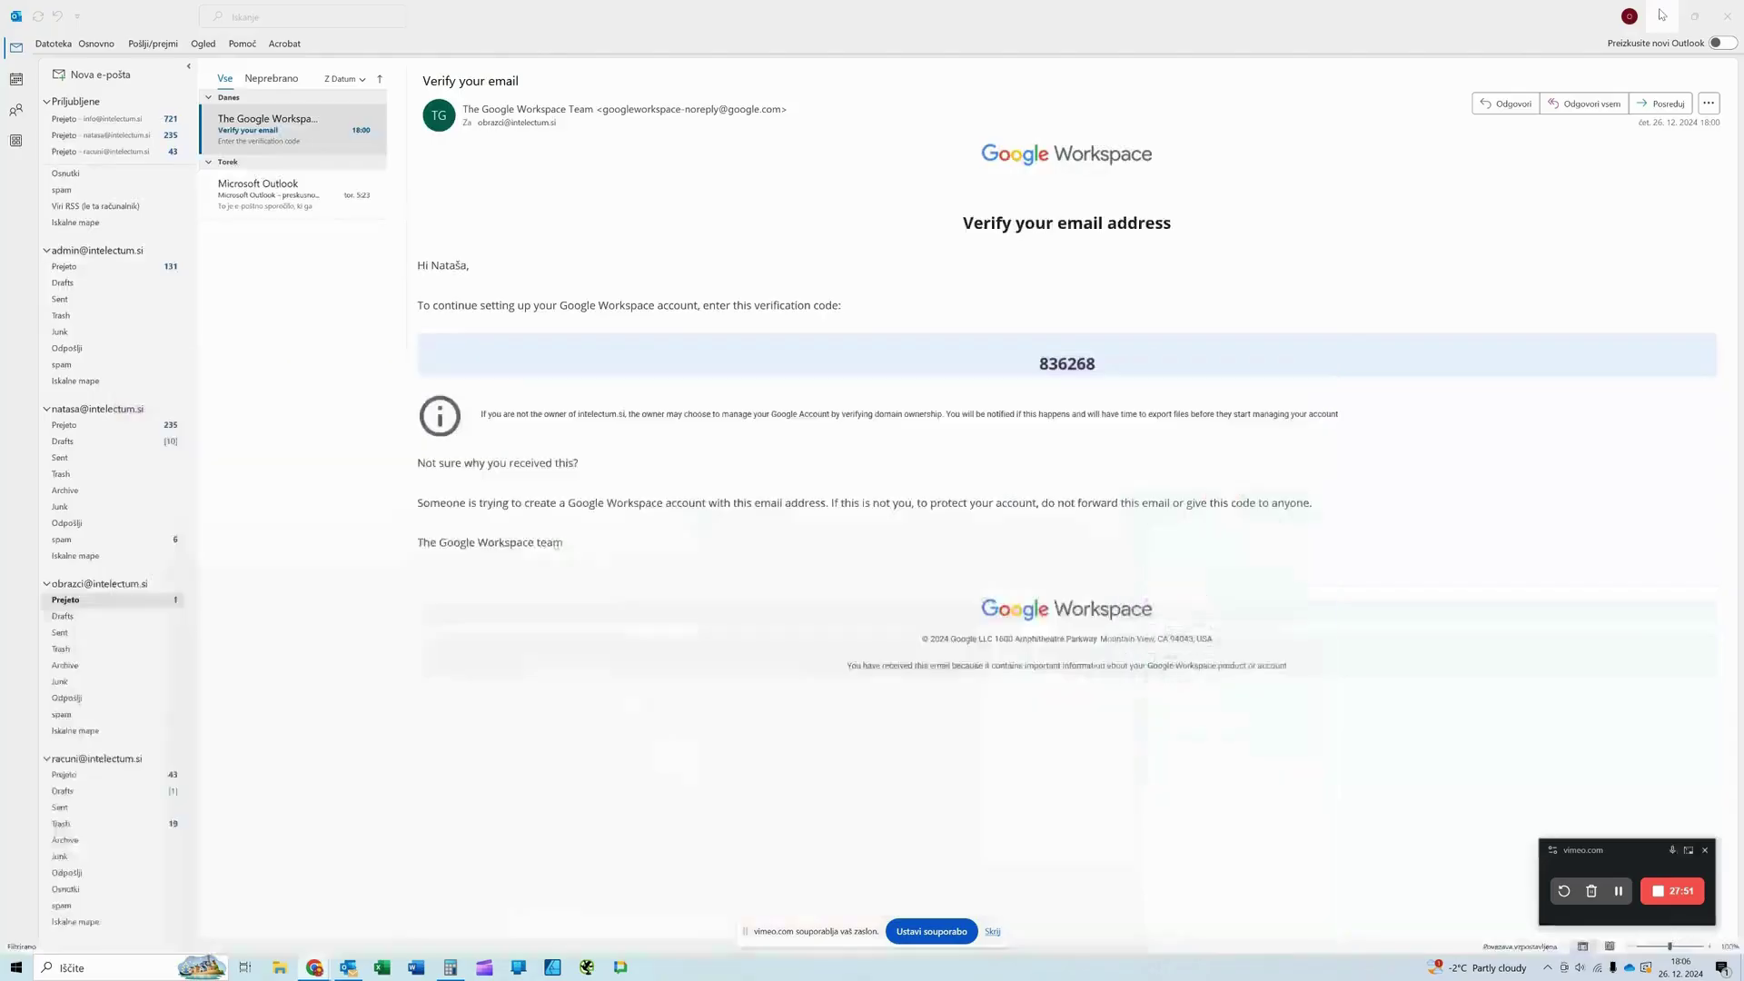
click(1726, 11)
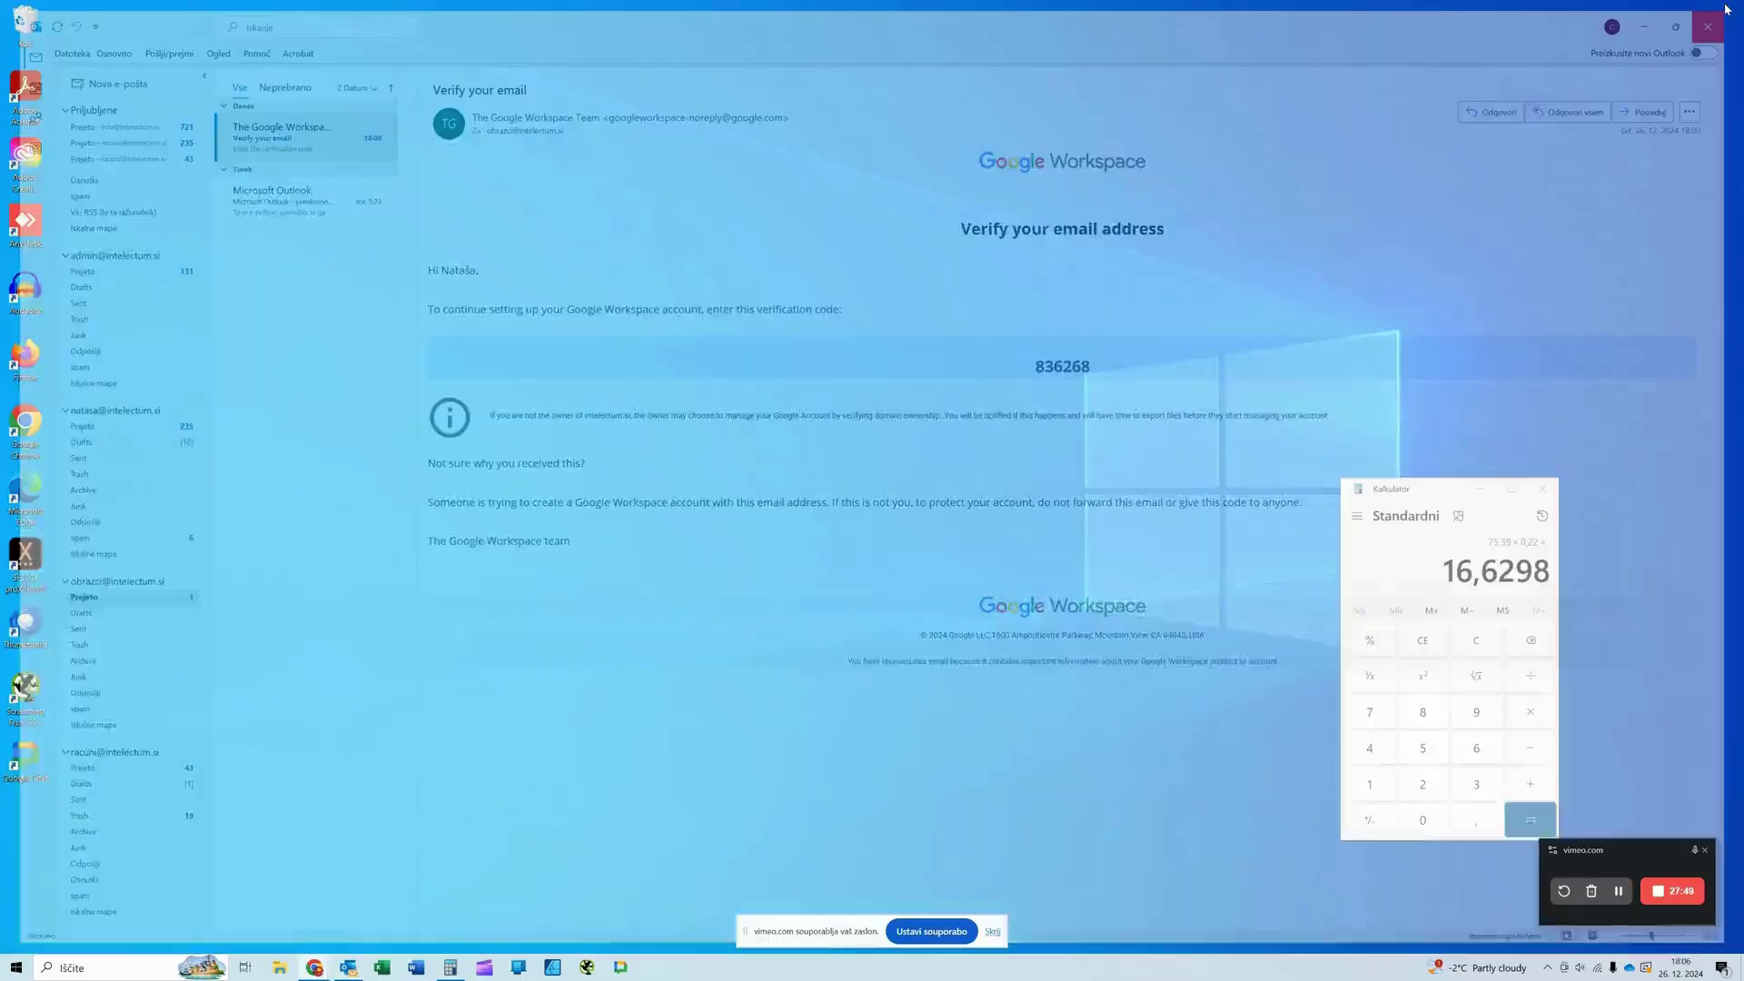
double_click(25, 380)
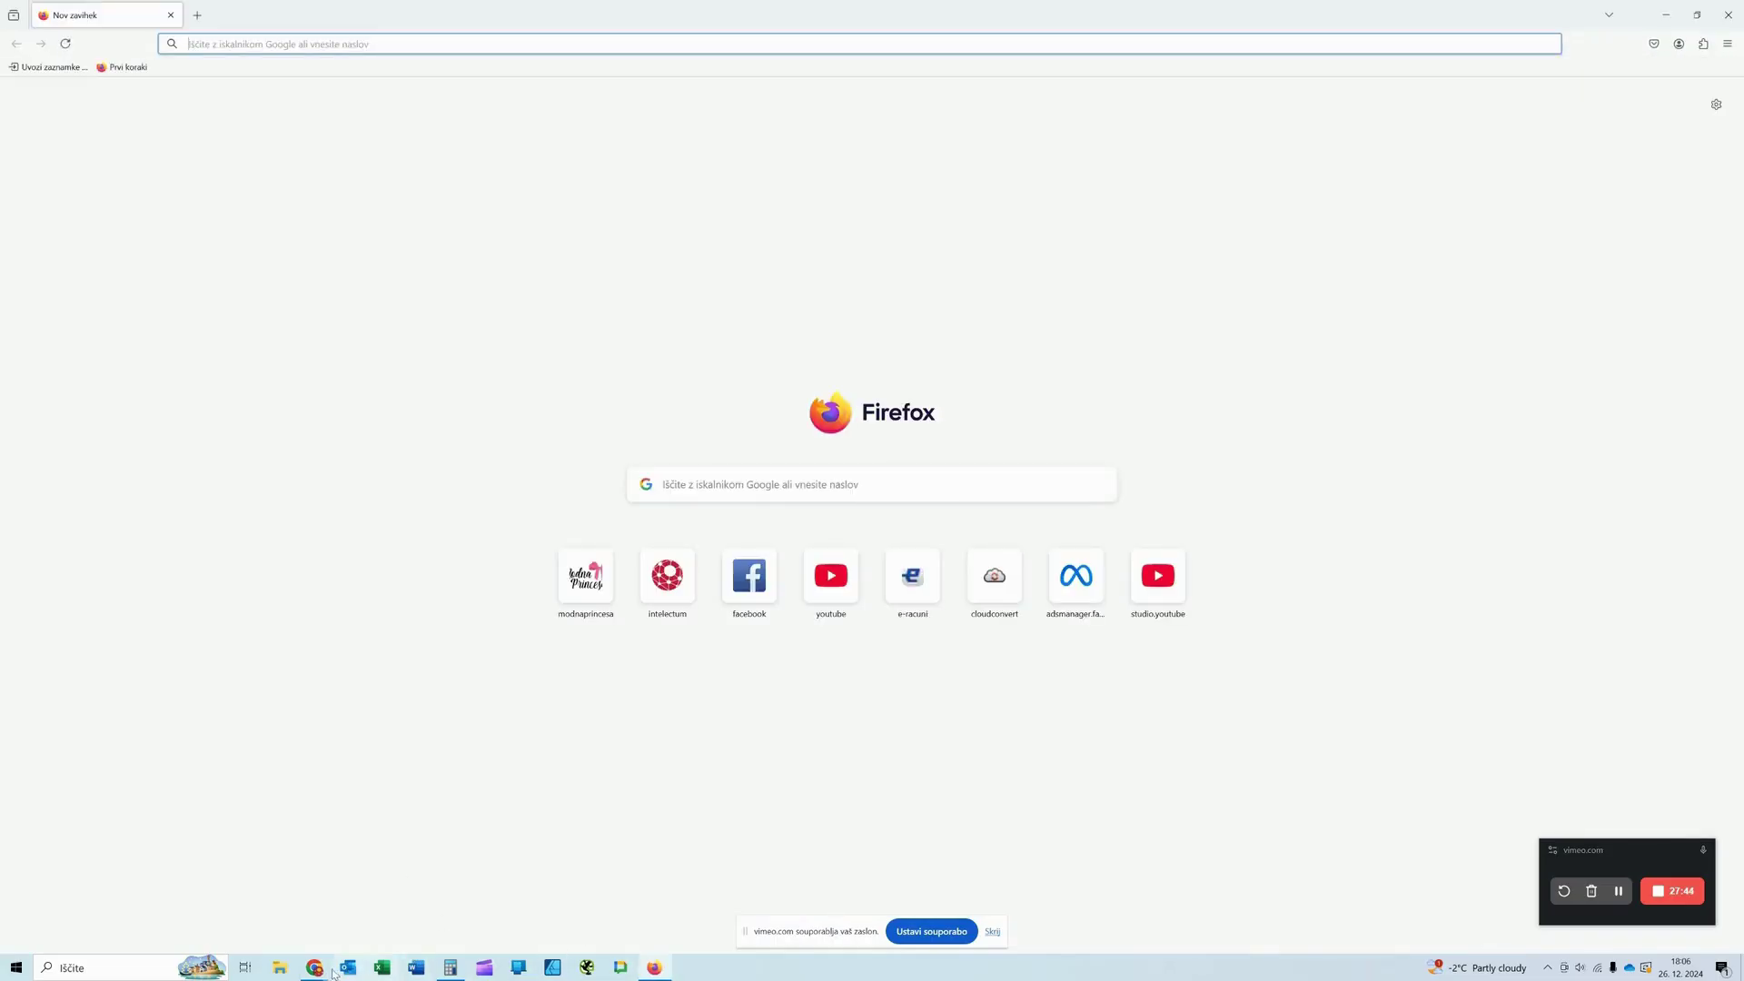
Step: Check Chrome's signed-in accounts list again, then switch to the new Firefox window
mouse_move(319, 975)
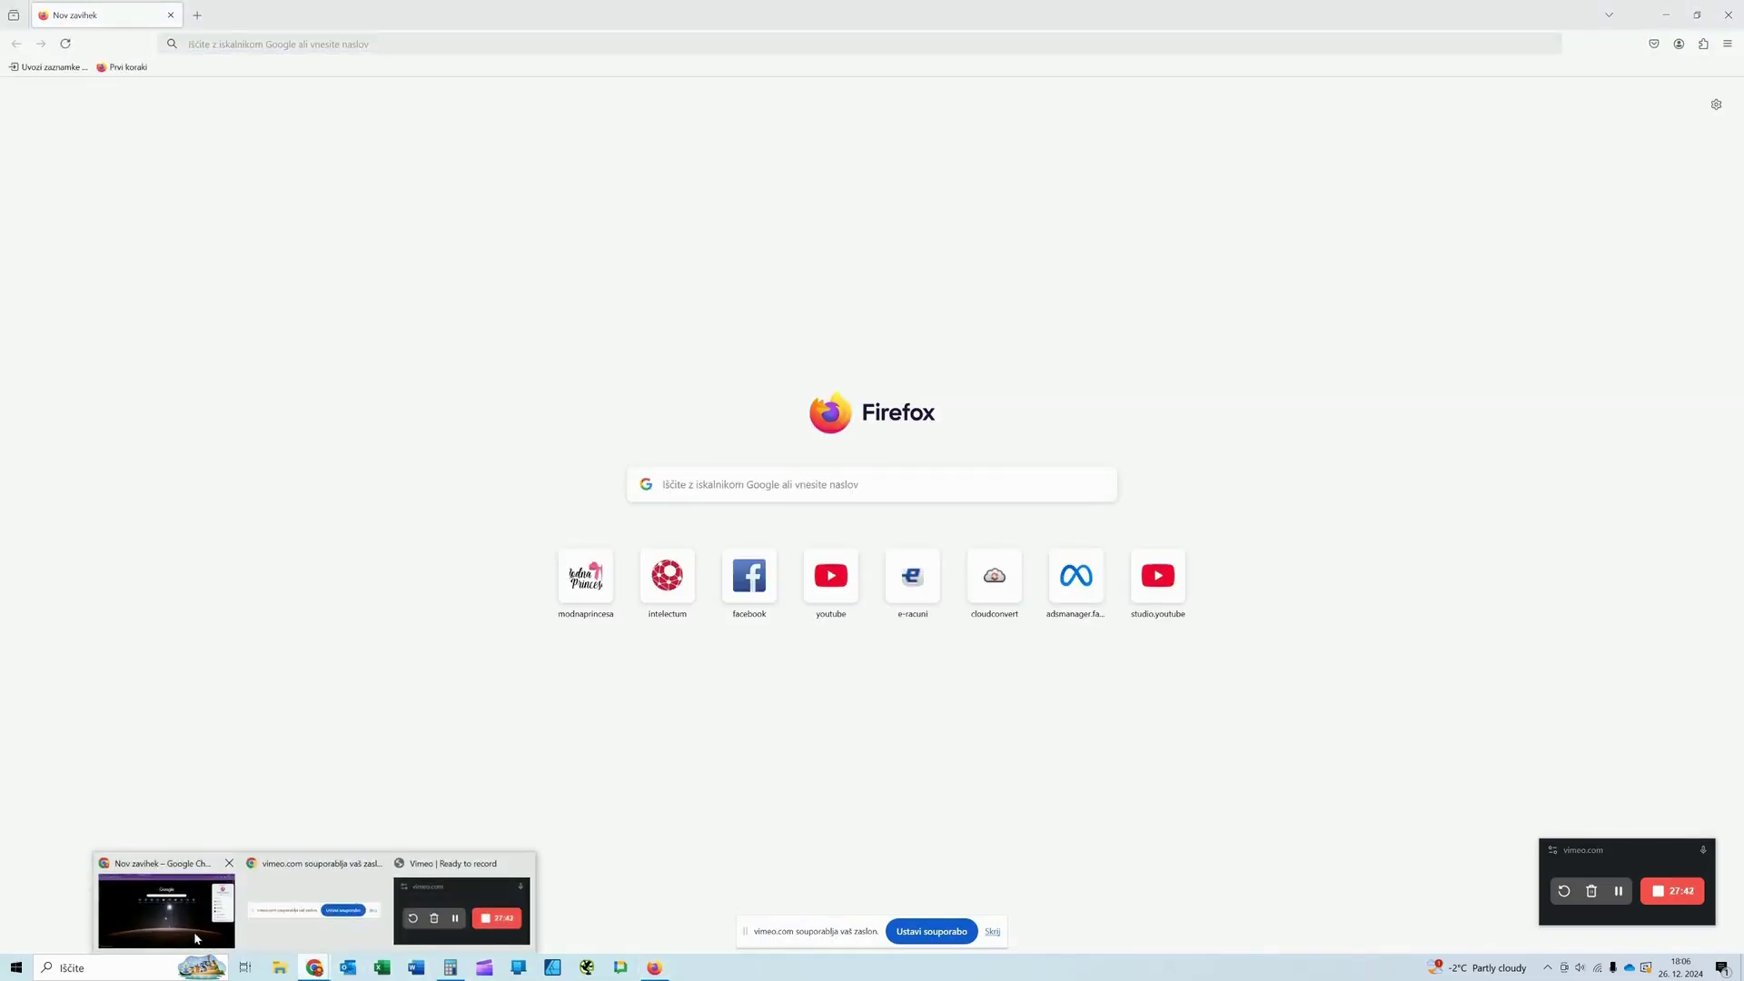
click(195, 936)
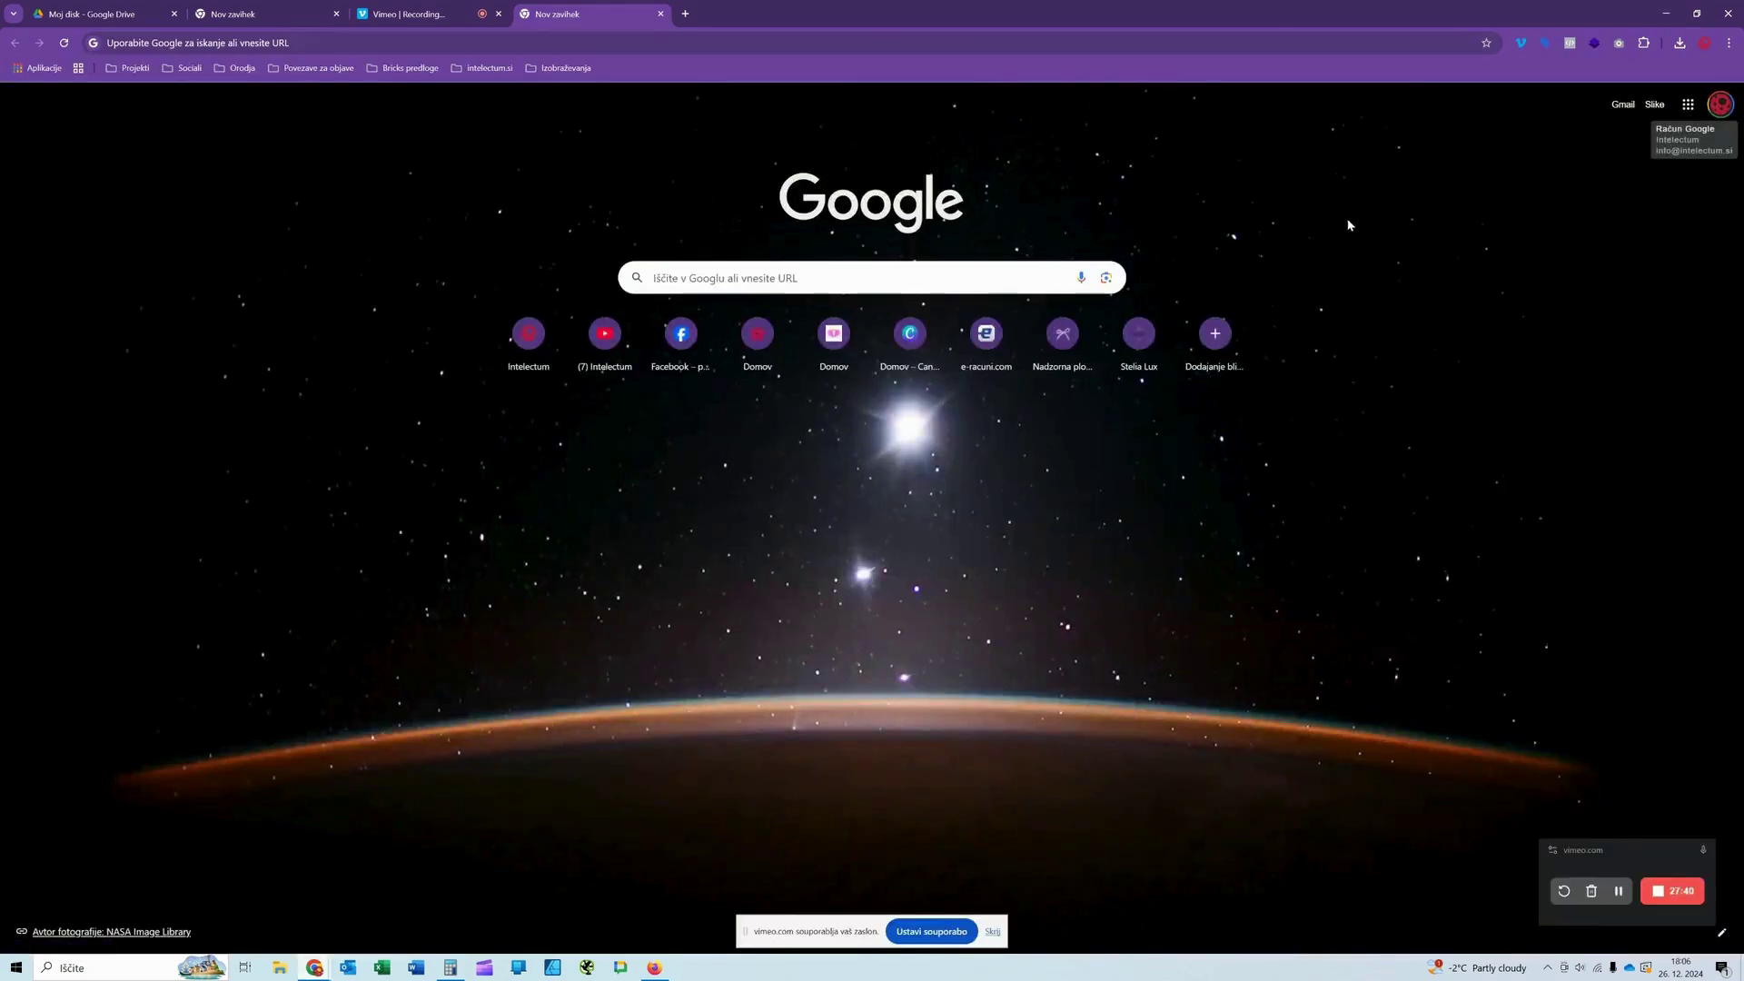
click(1720, 104)
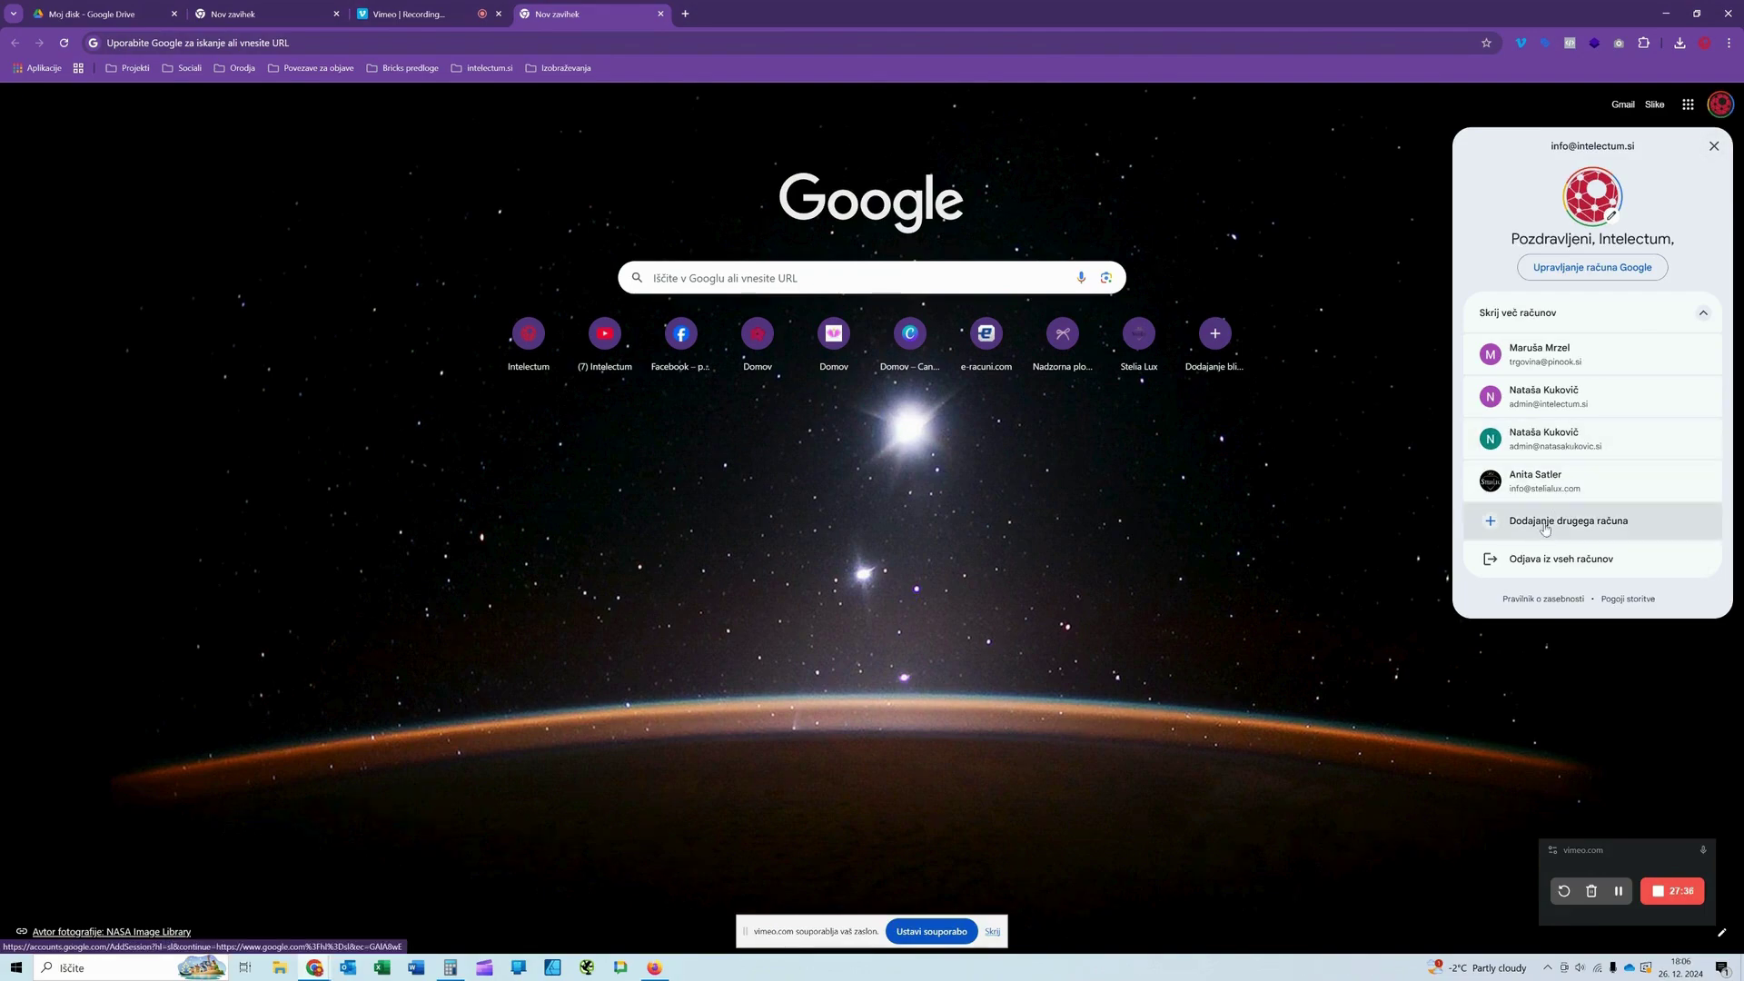
key(alt+Tab)
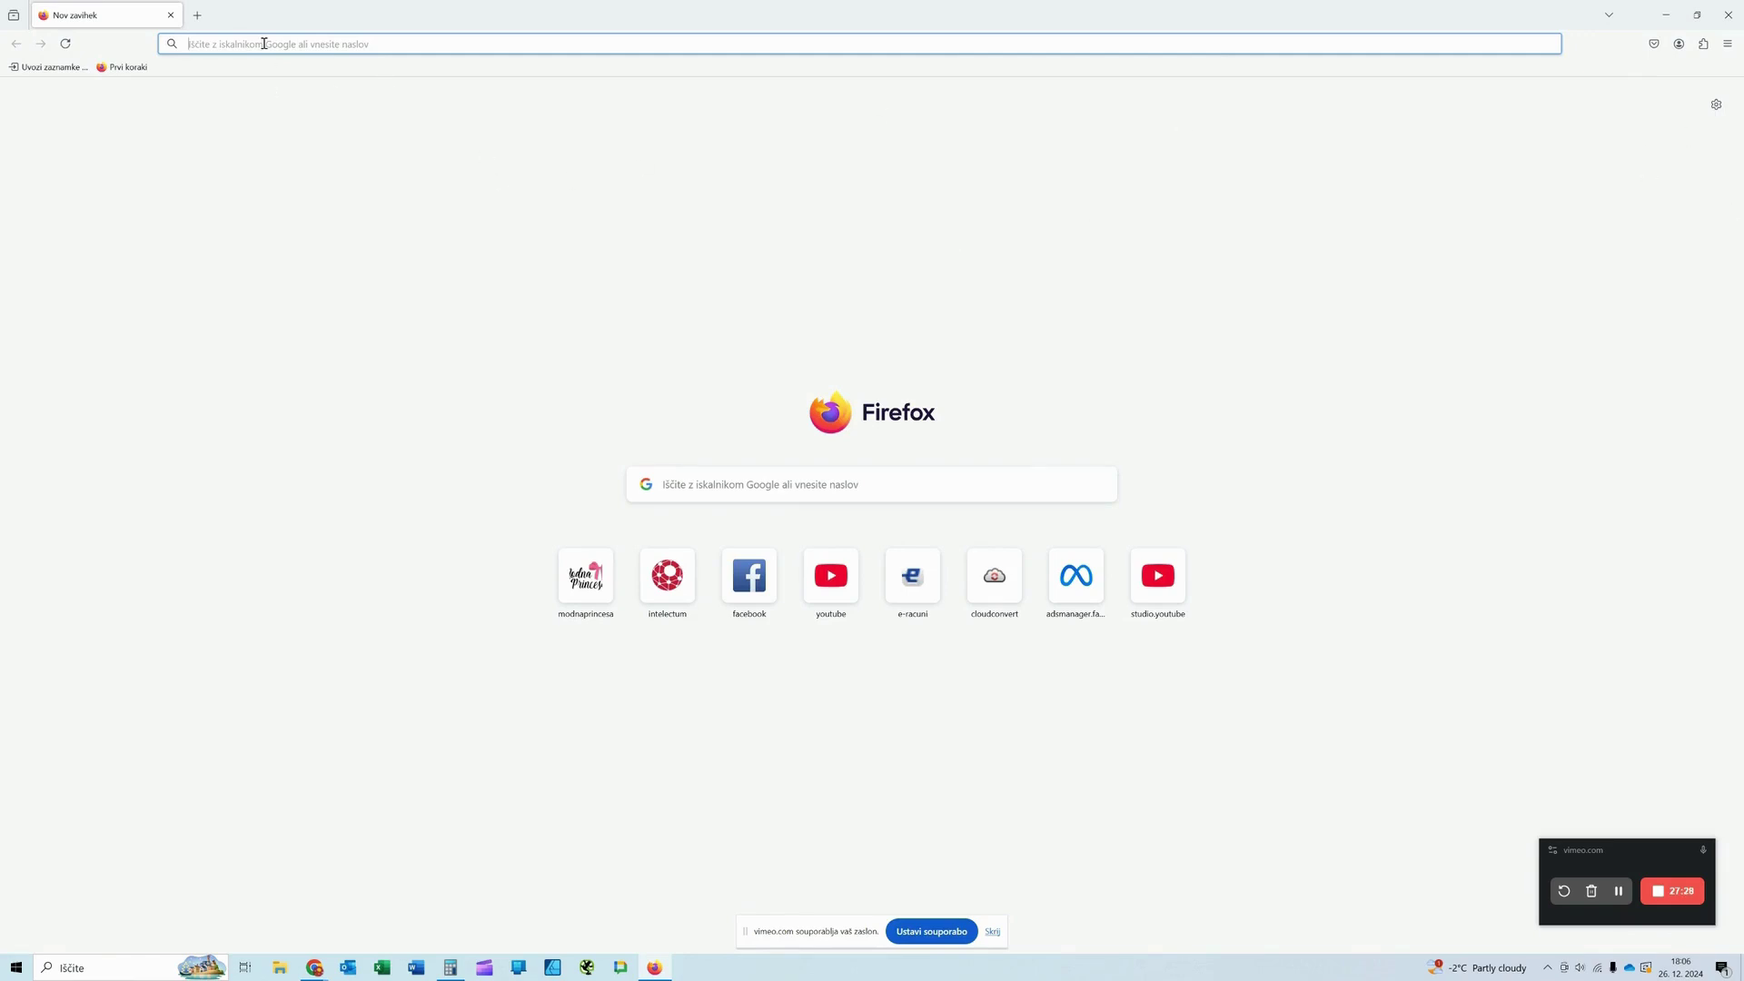
Step: Load google.com in Firefox and dismiss the address bar tip
text(google.co)
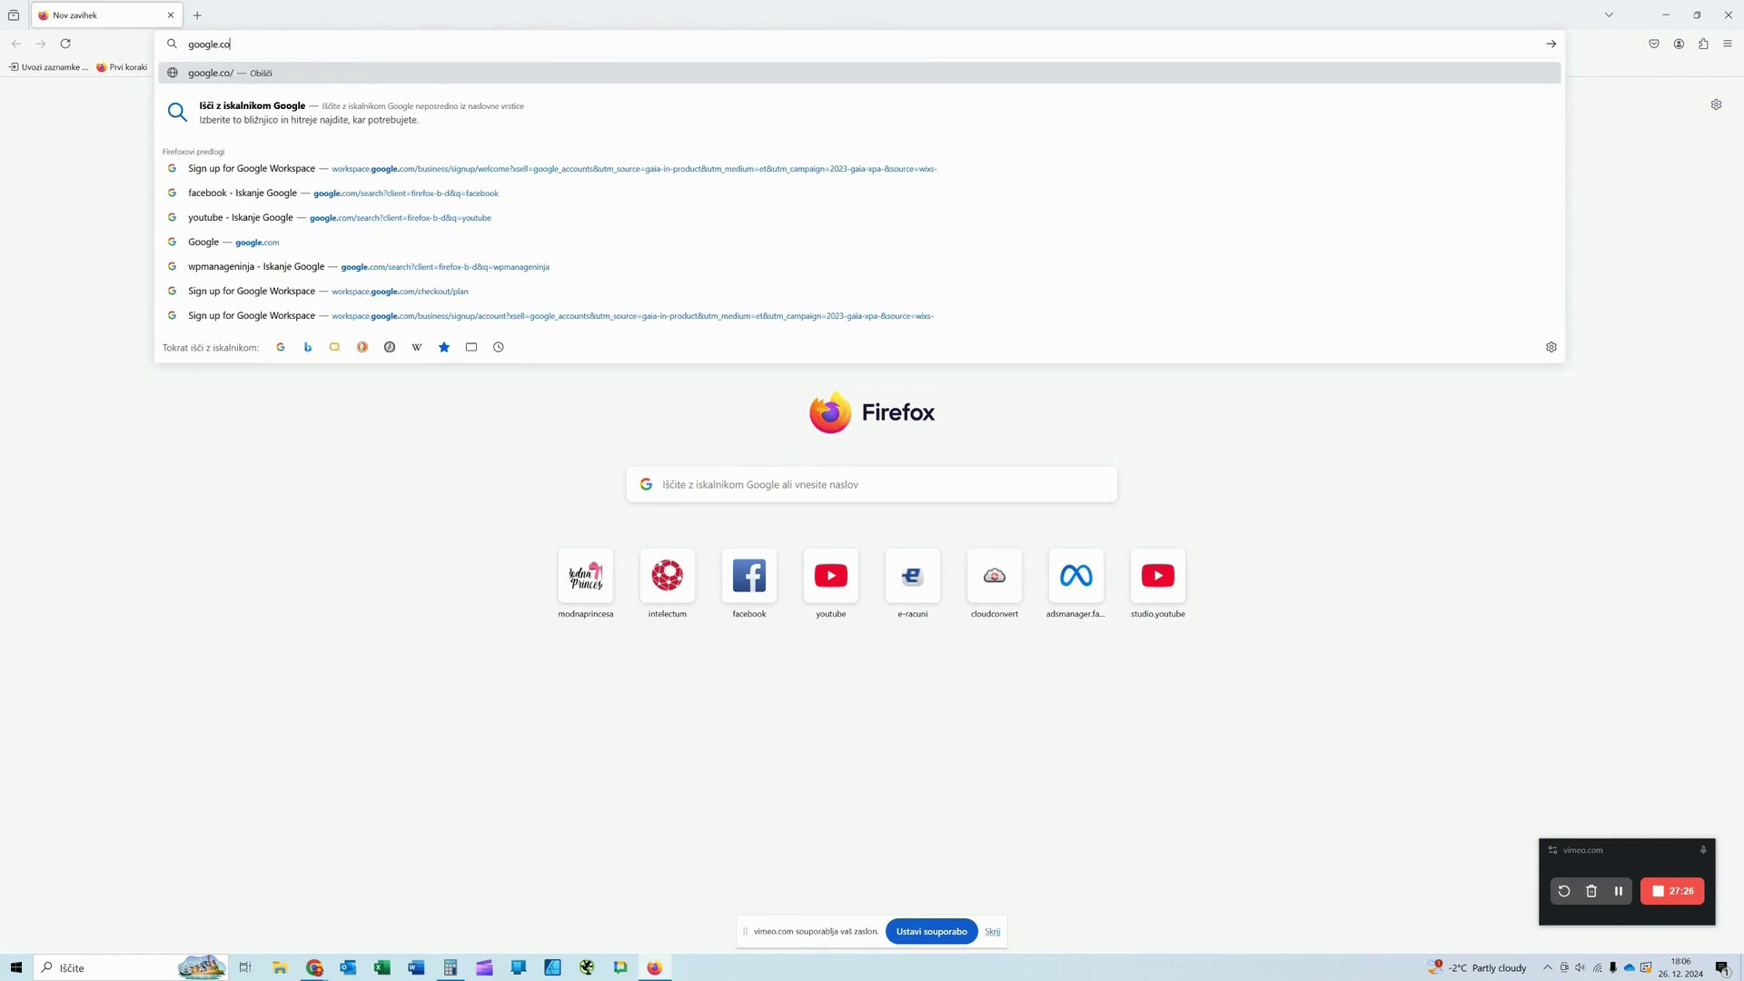
text(m)
key(Return)
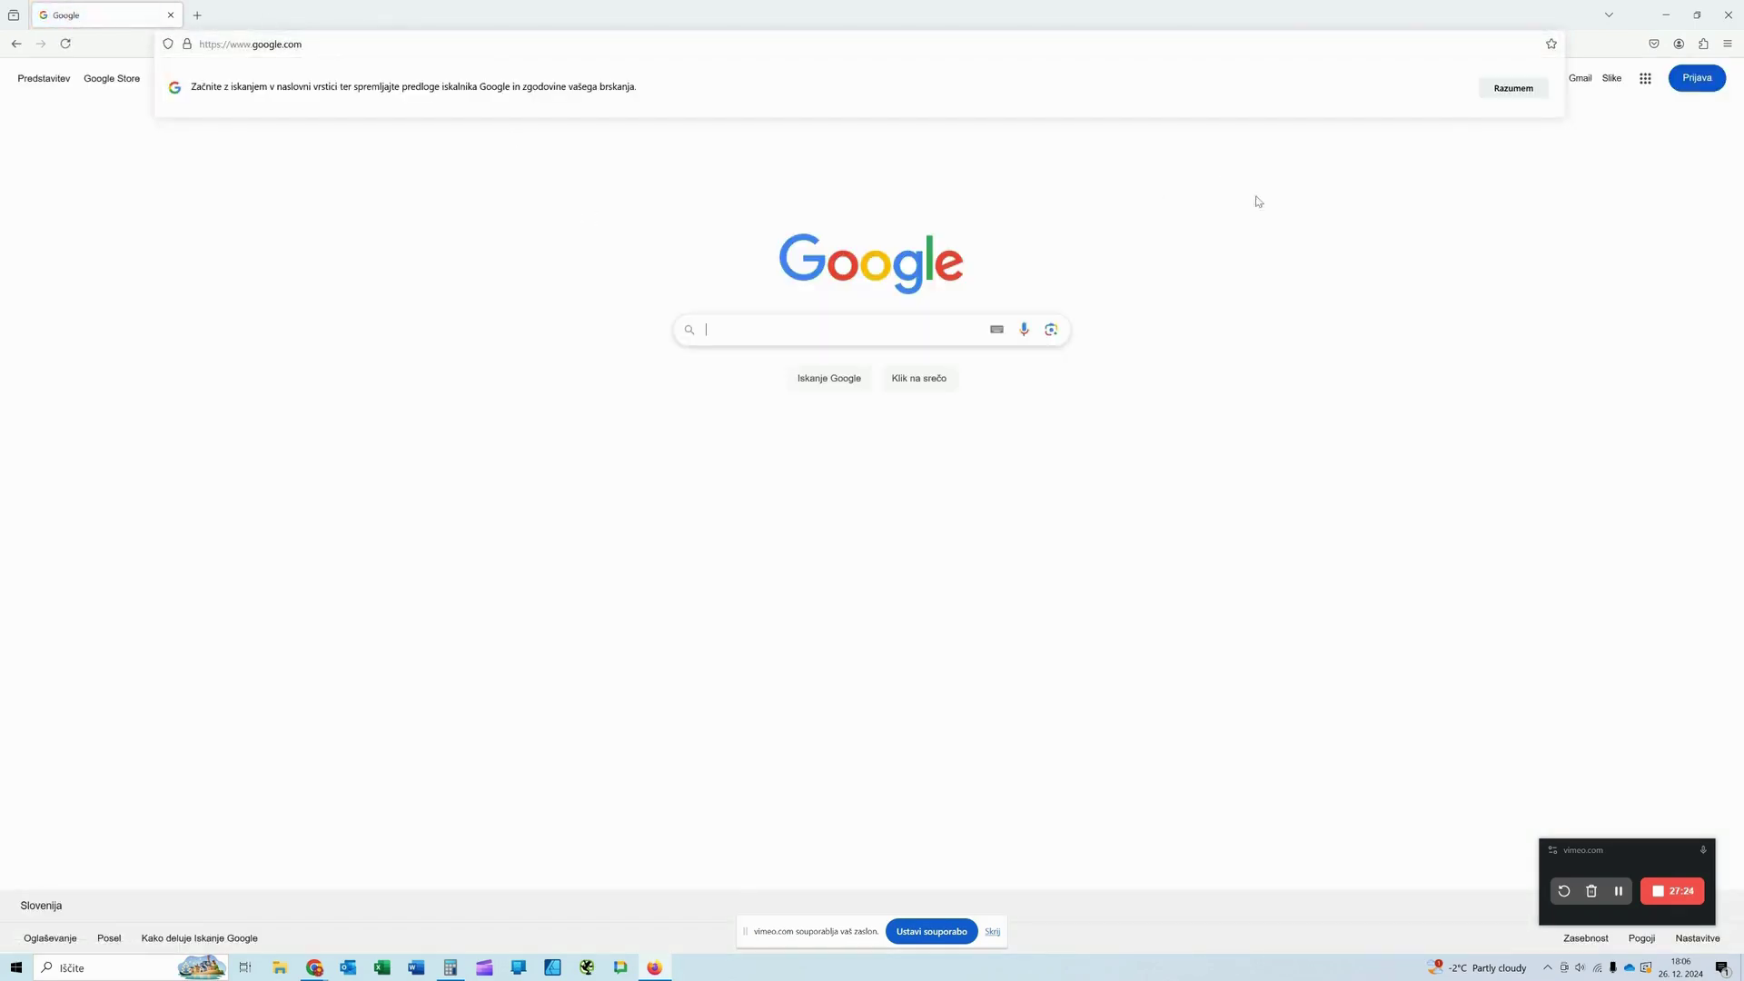
click(1417, 259)
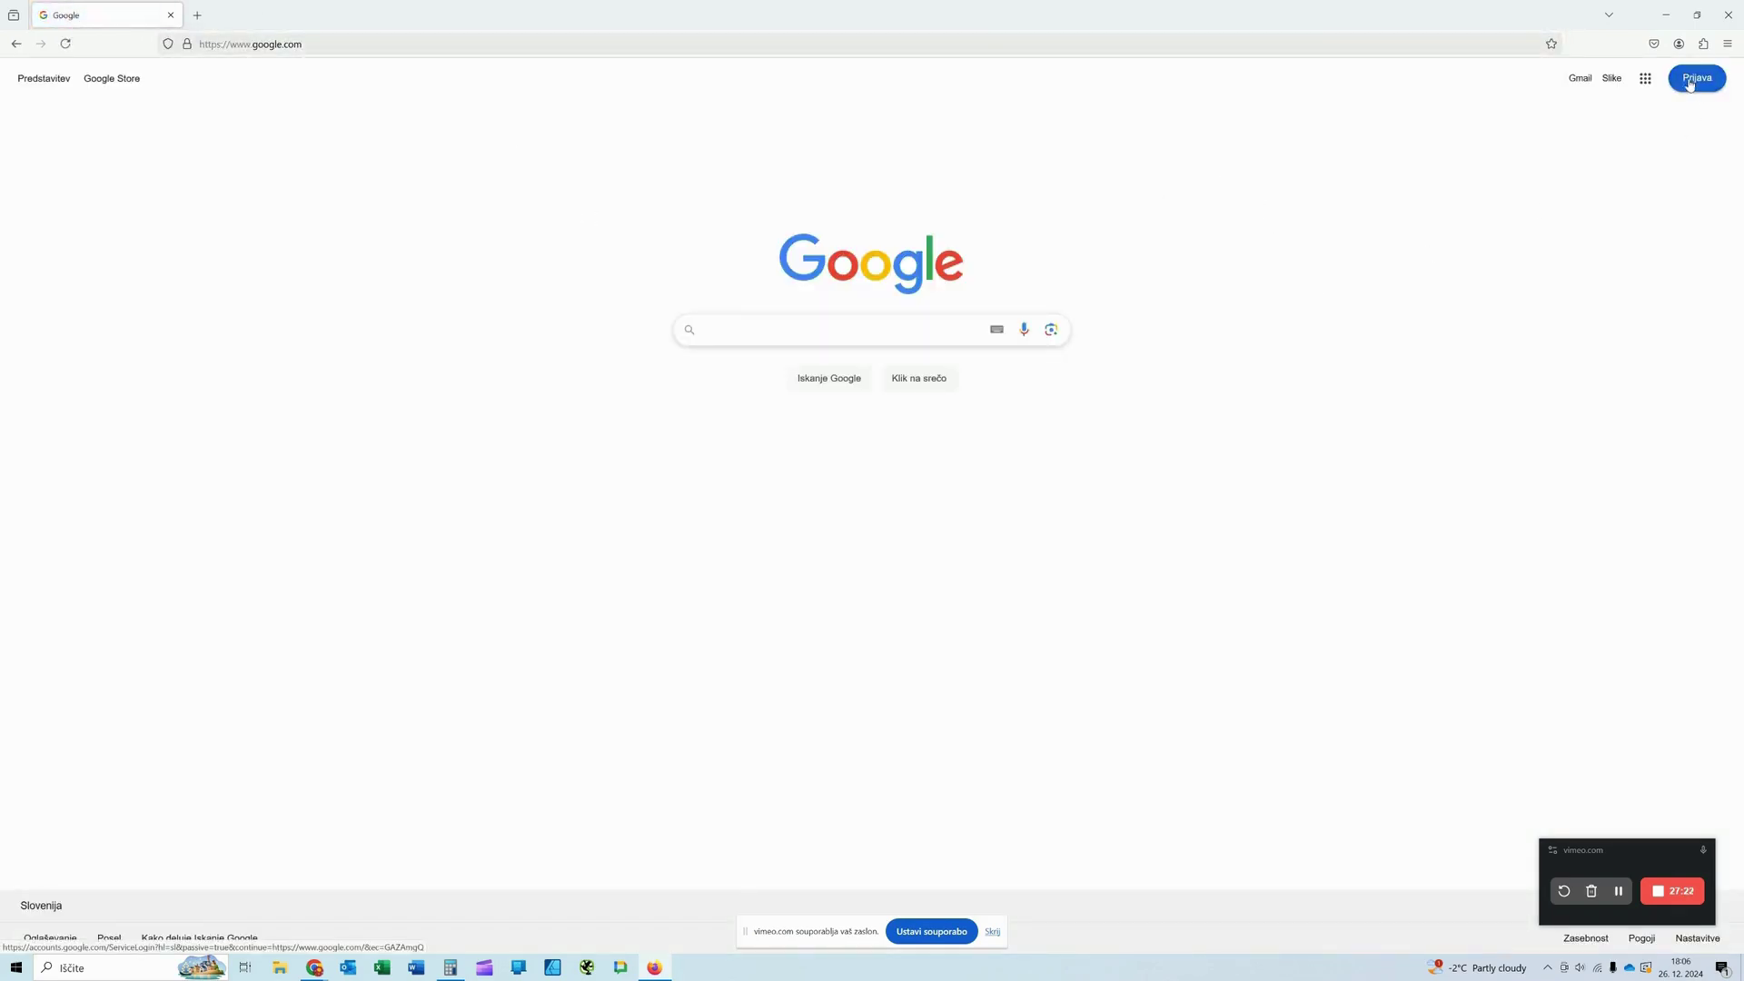
click(1647, 82)
click(1650, 86)
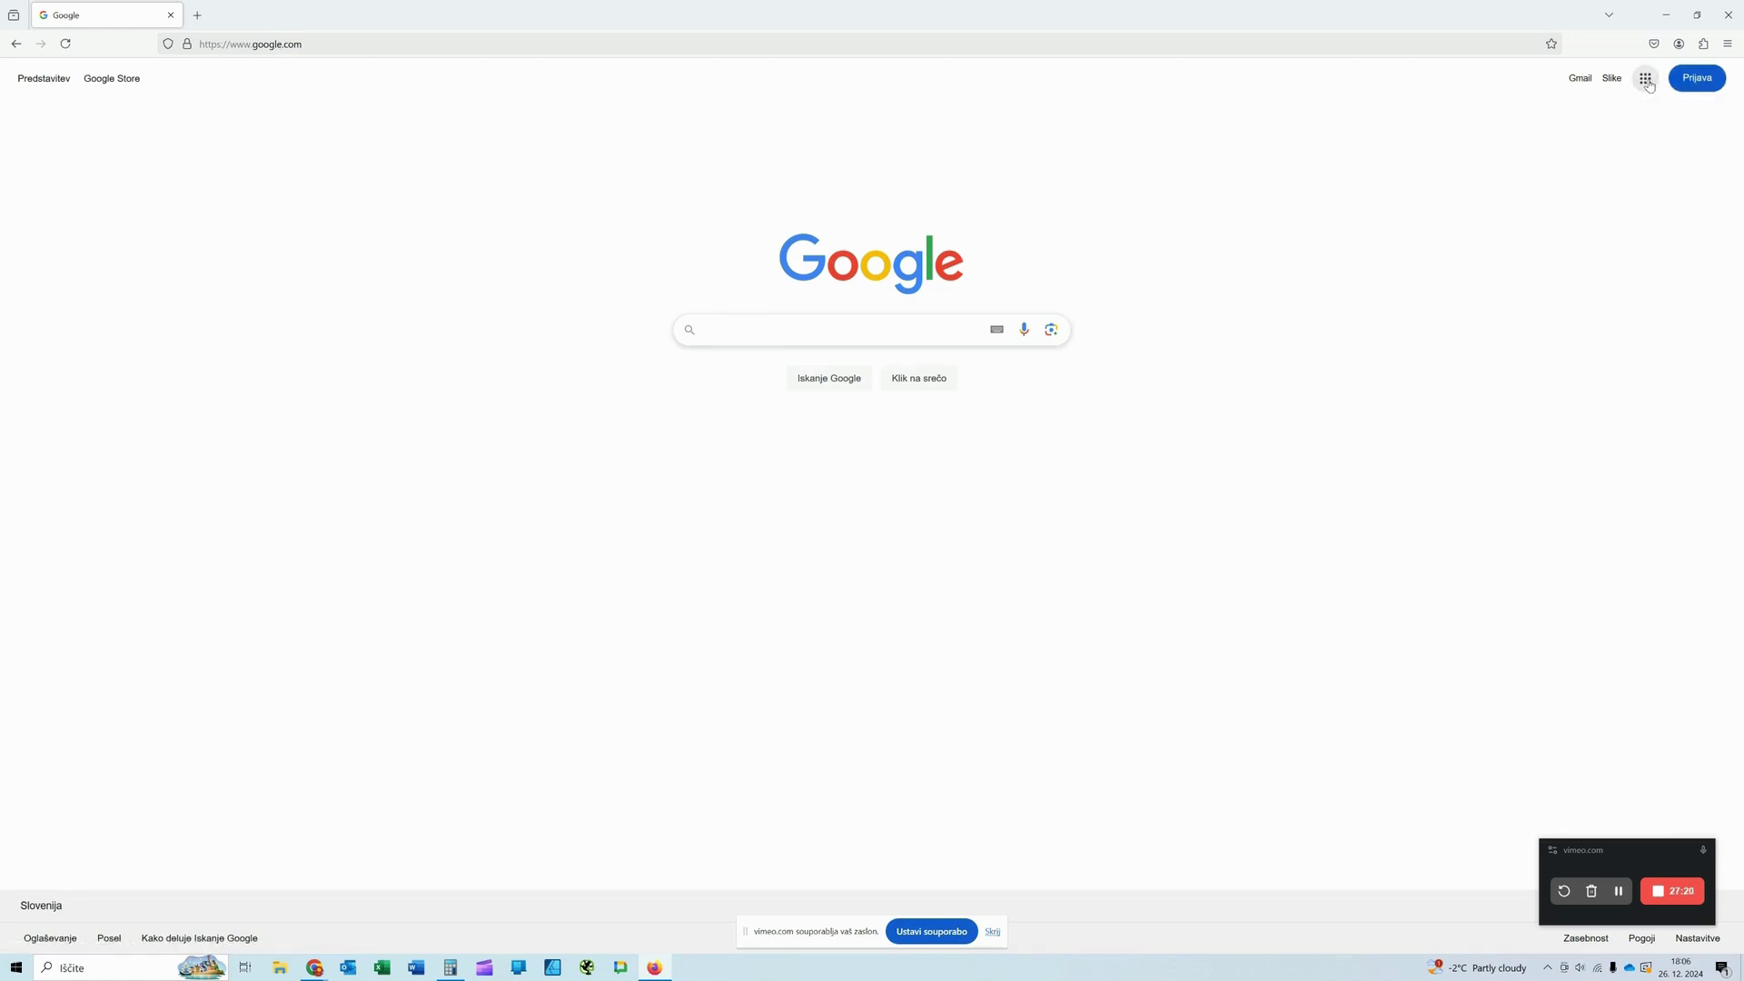
Step: Open Google's sign-in account chooser via Prijava, then return to Chrome
click(1695, 81)
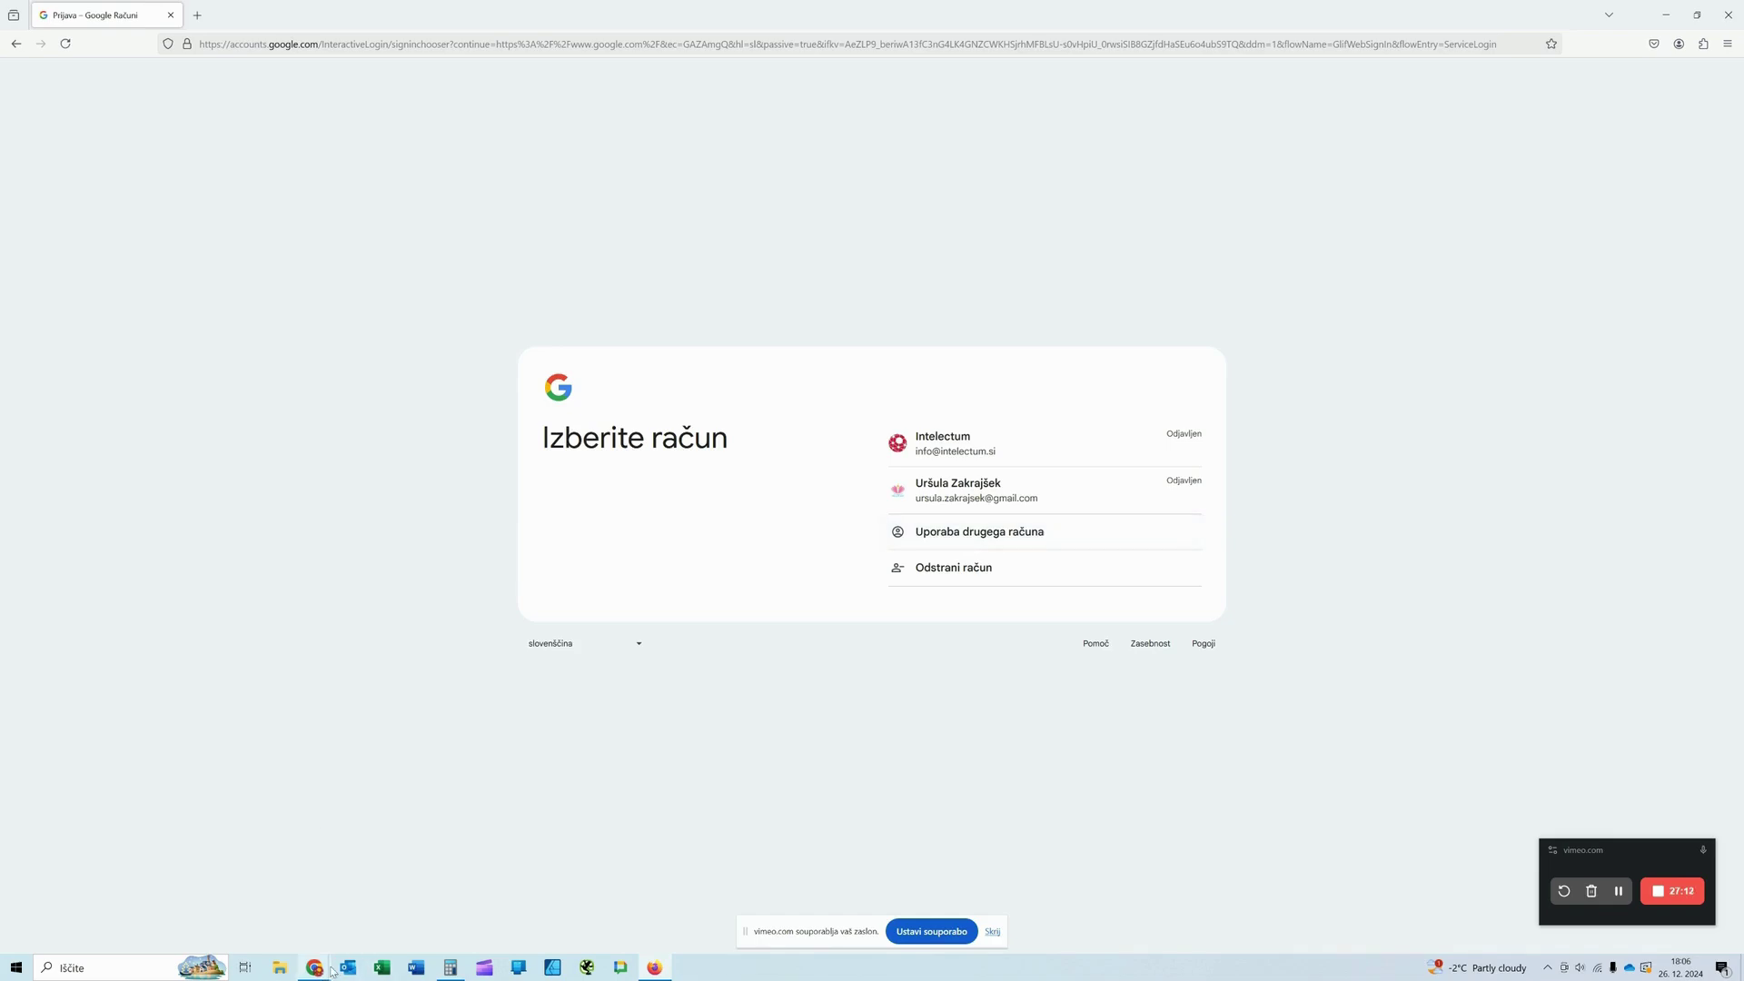
mouse_move(319, 970)
click(166, 913)
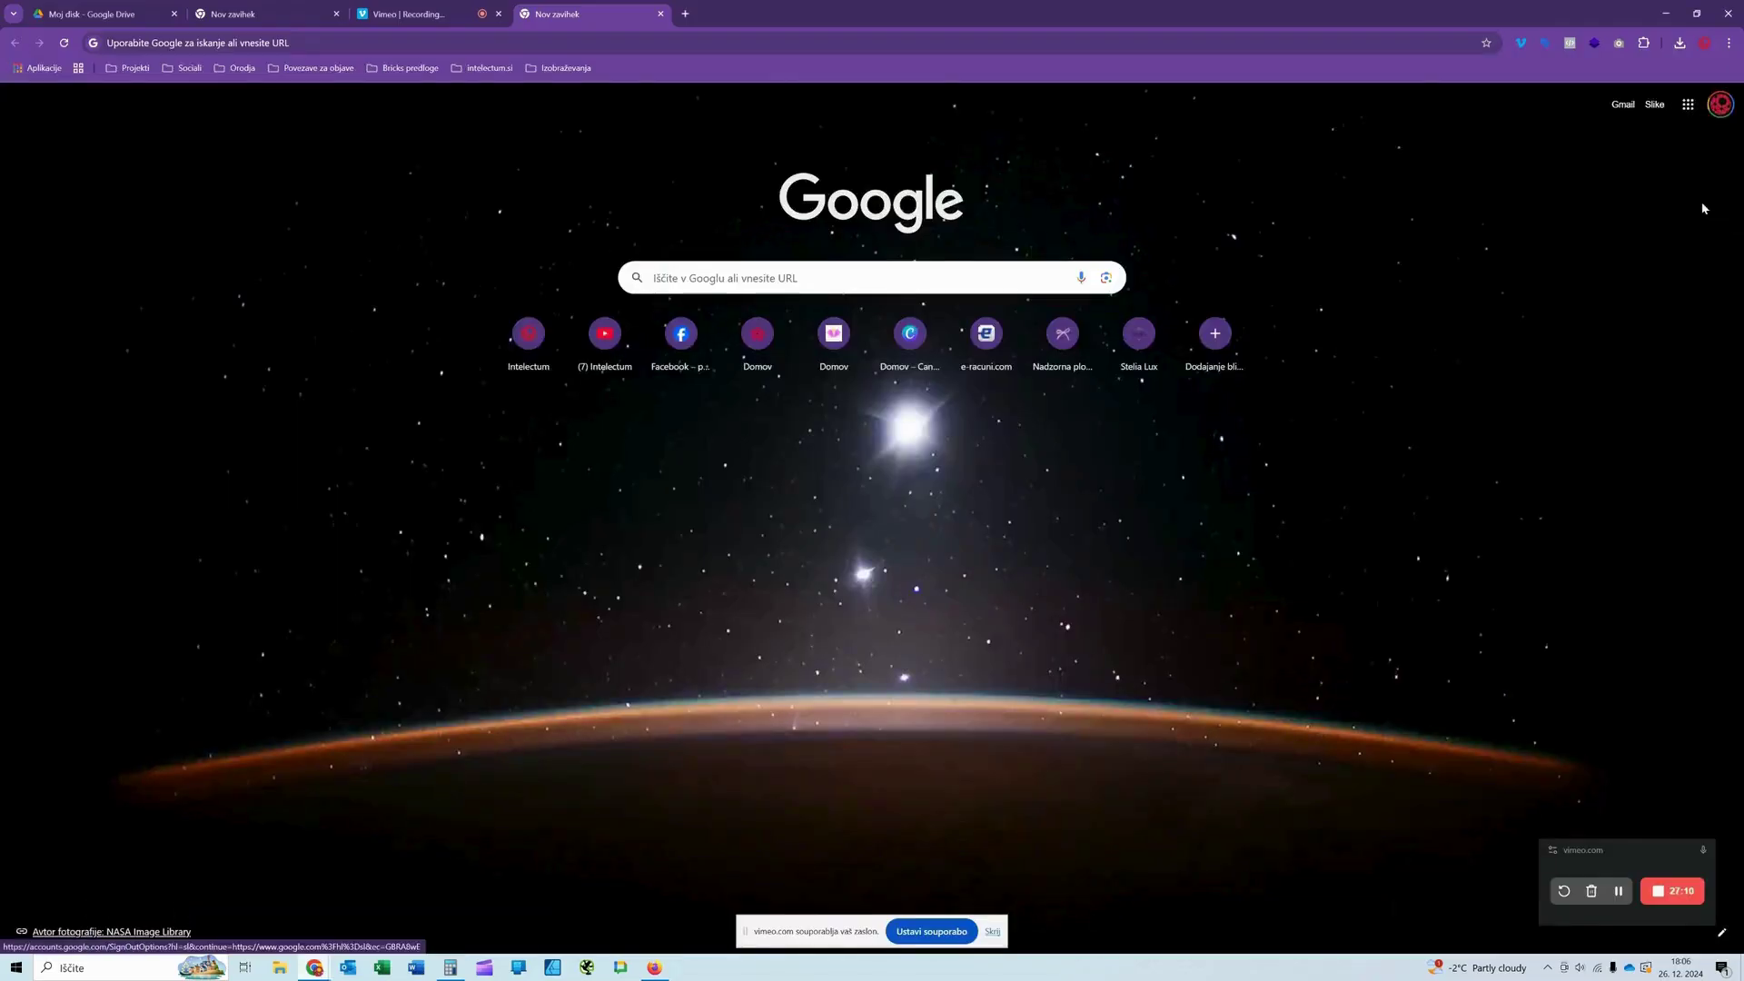
Step: From the avatar menu, add another account and choose Ustvarite račun › Za službo ali moje podjetje
click(1719, 105)
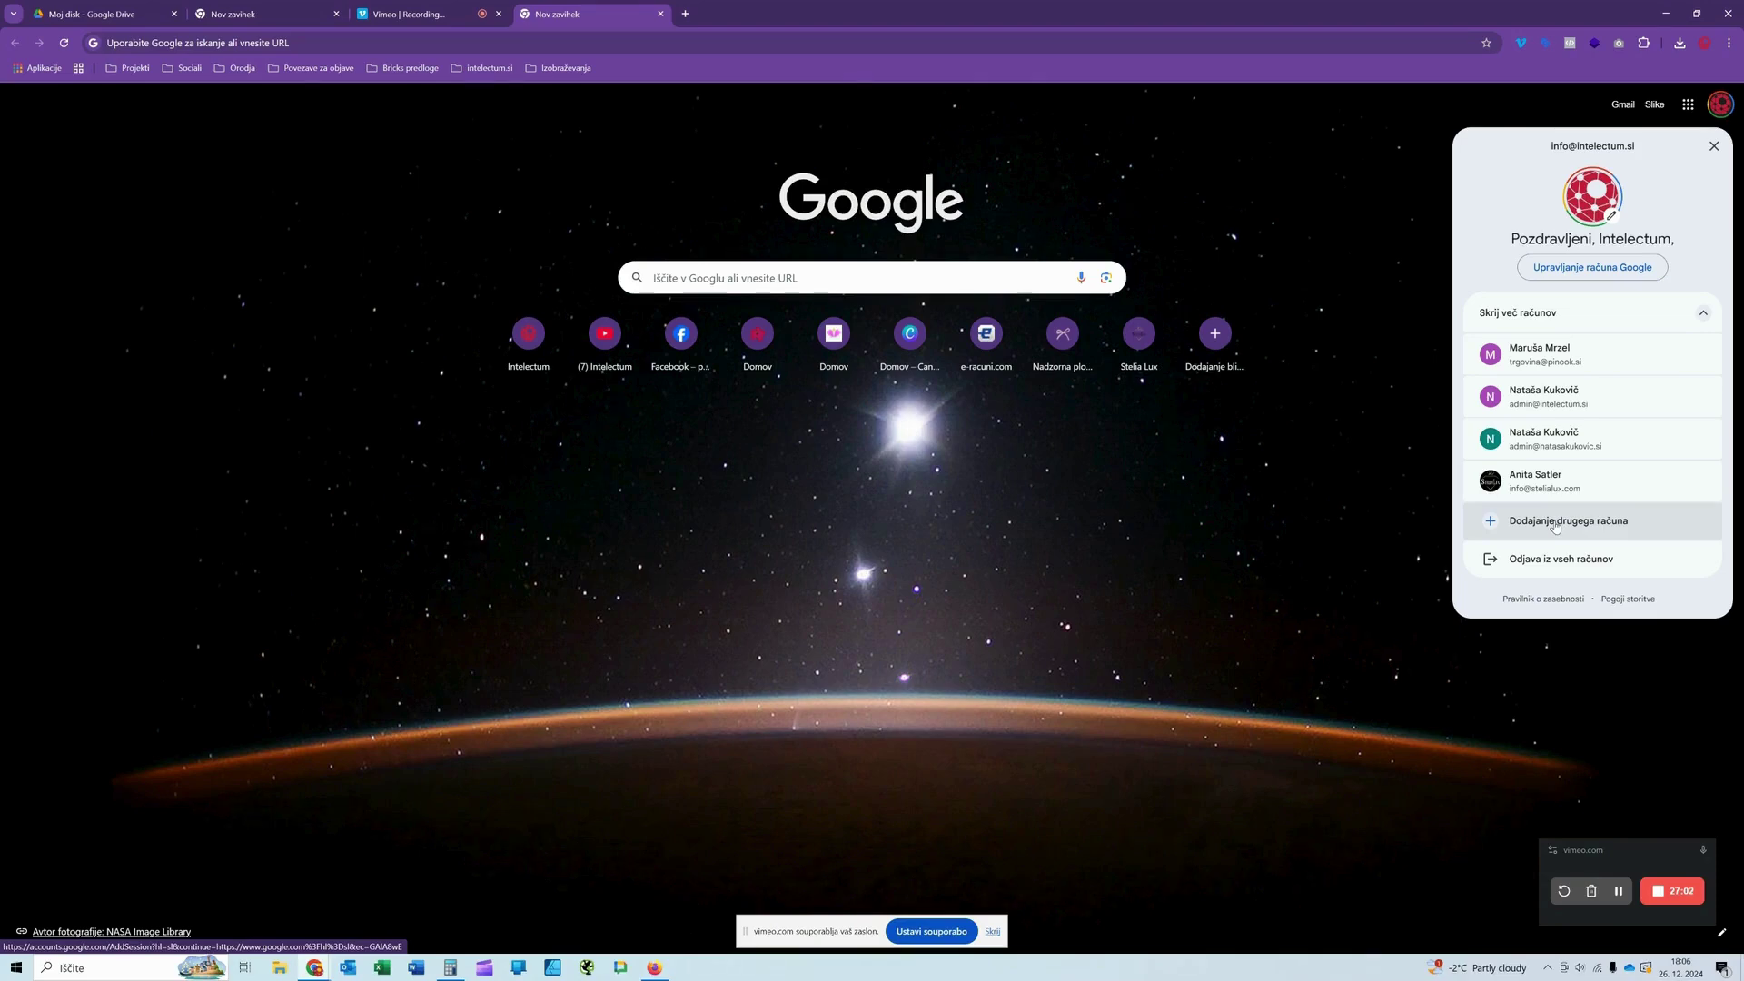
click(1556, 523)
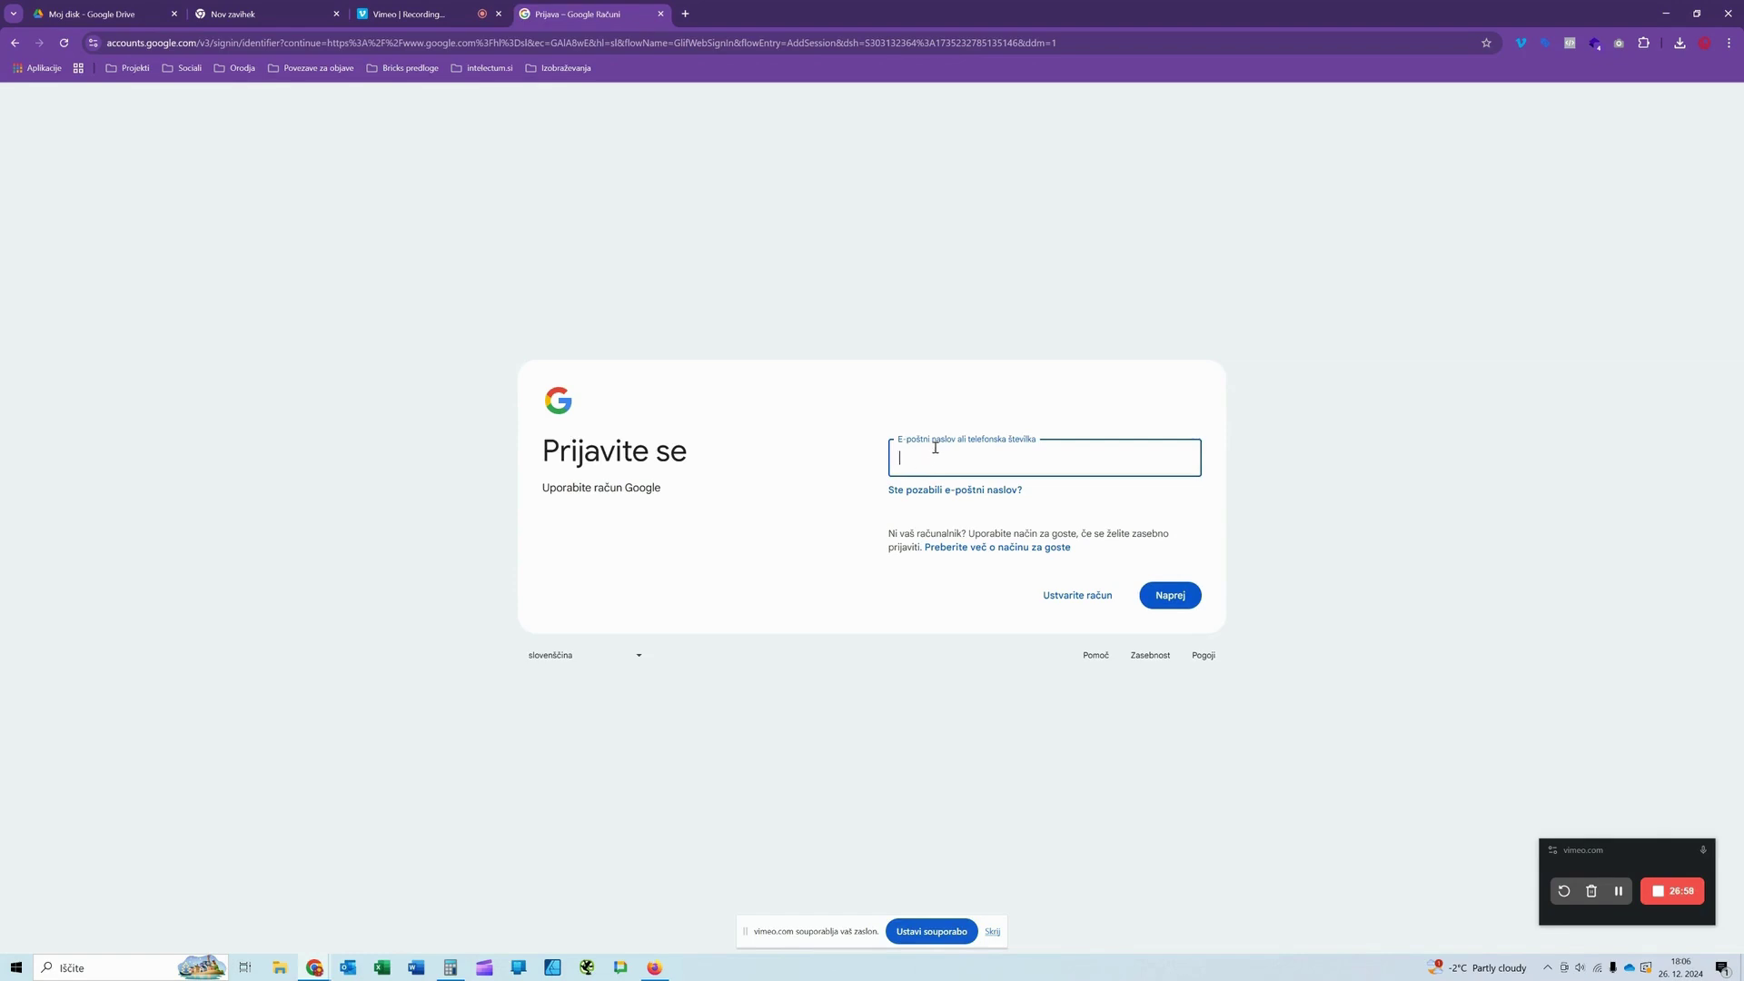
click(1074, 597)
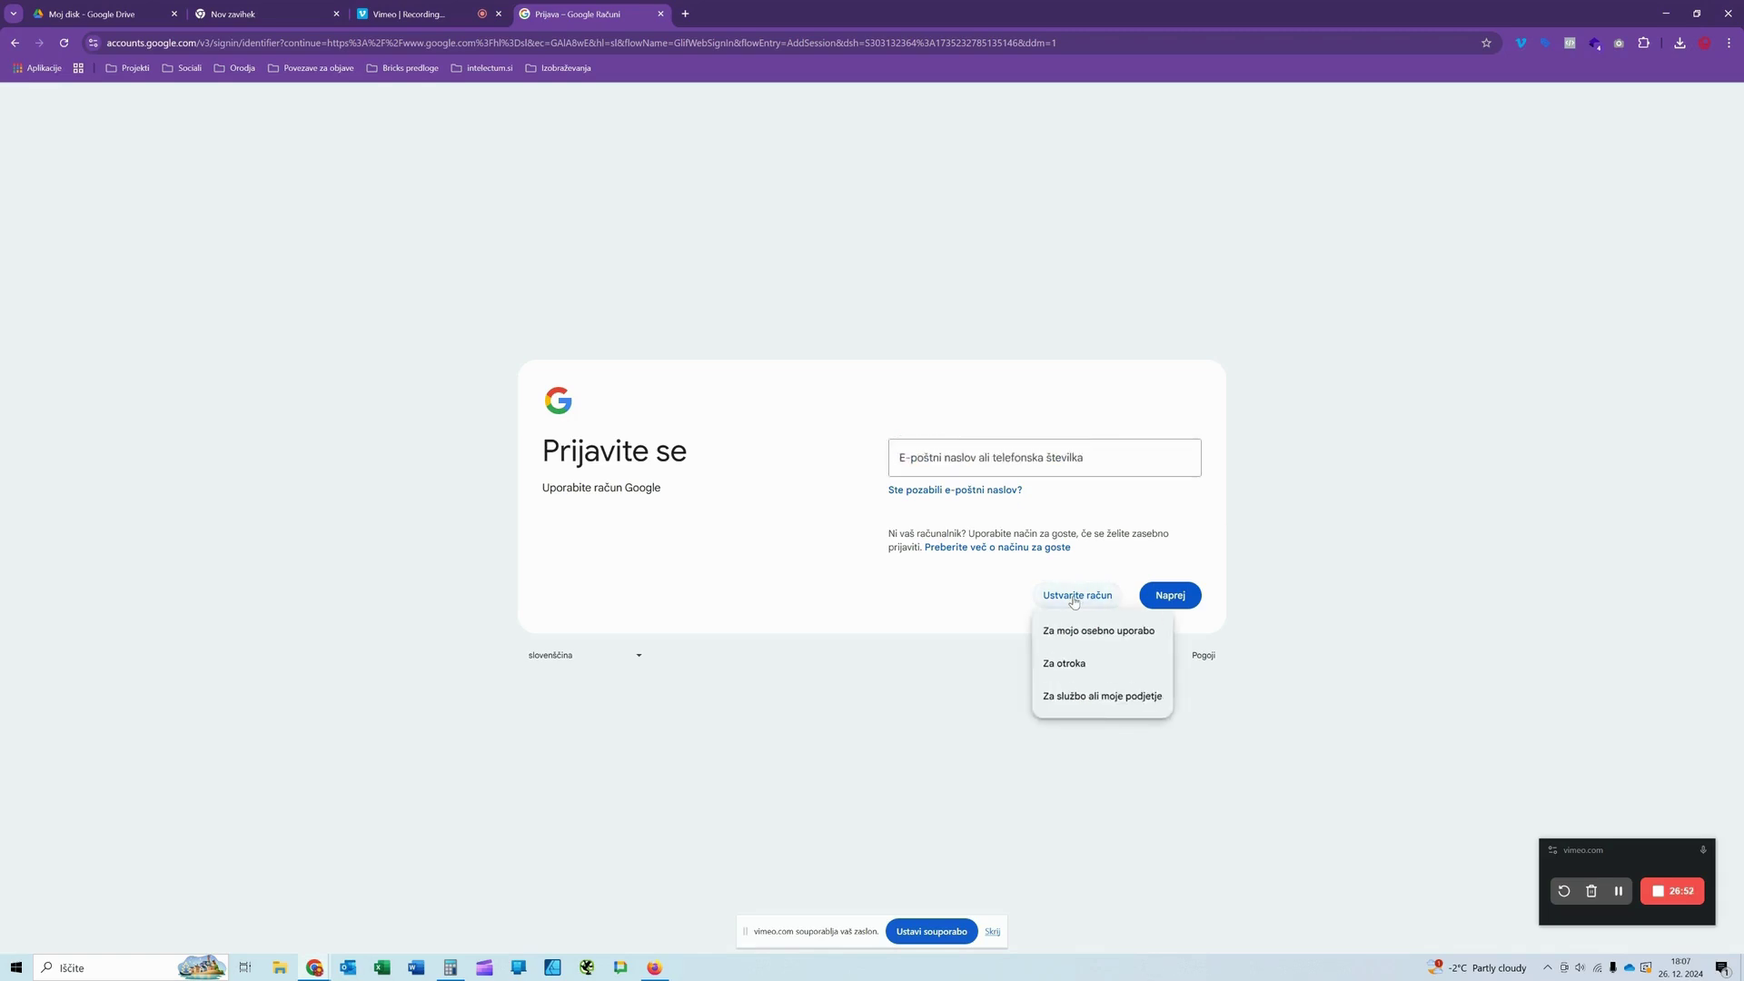
click(1062, 698)
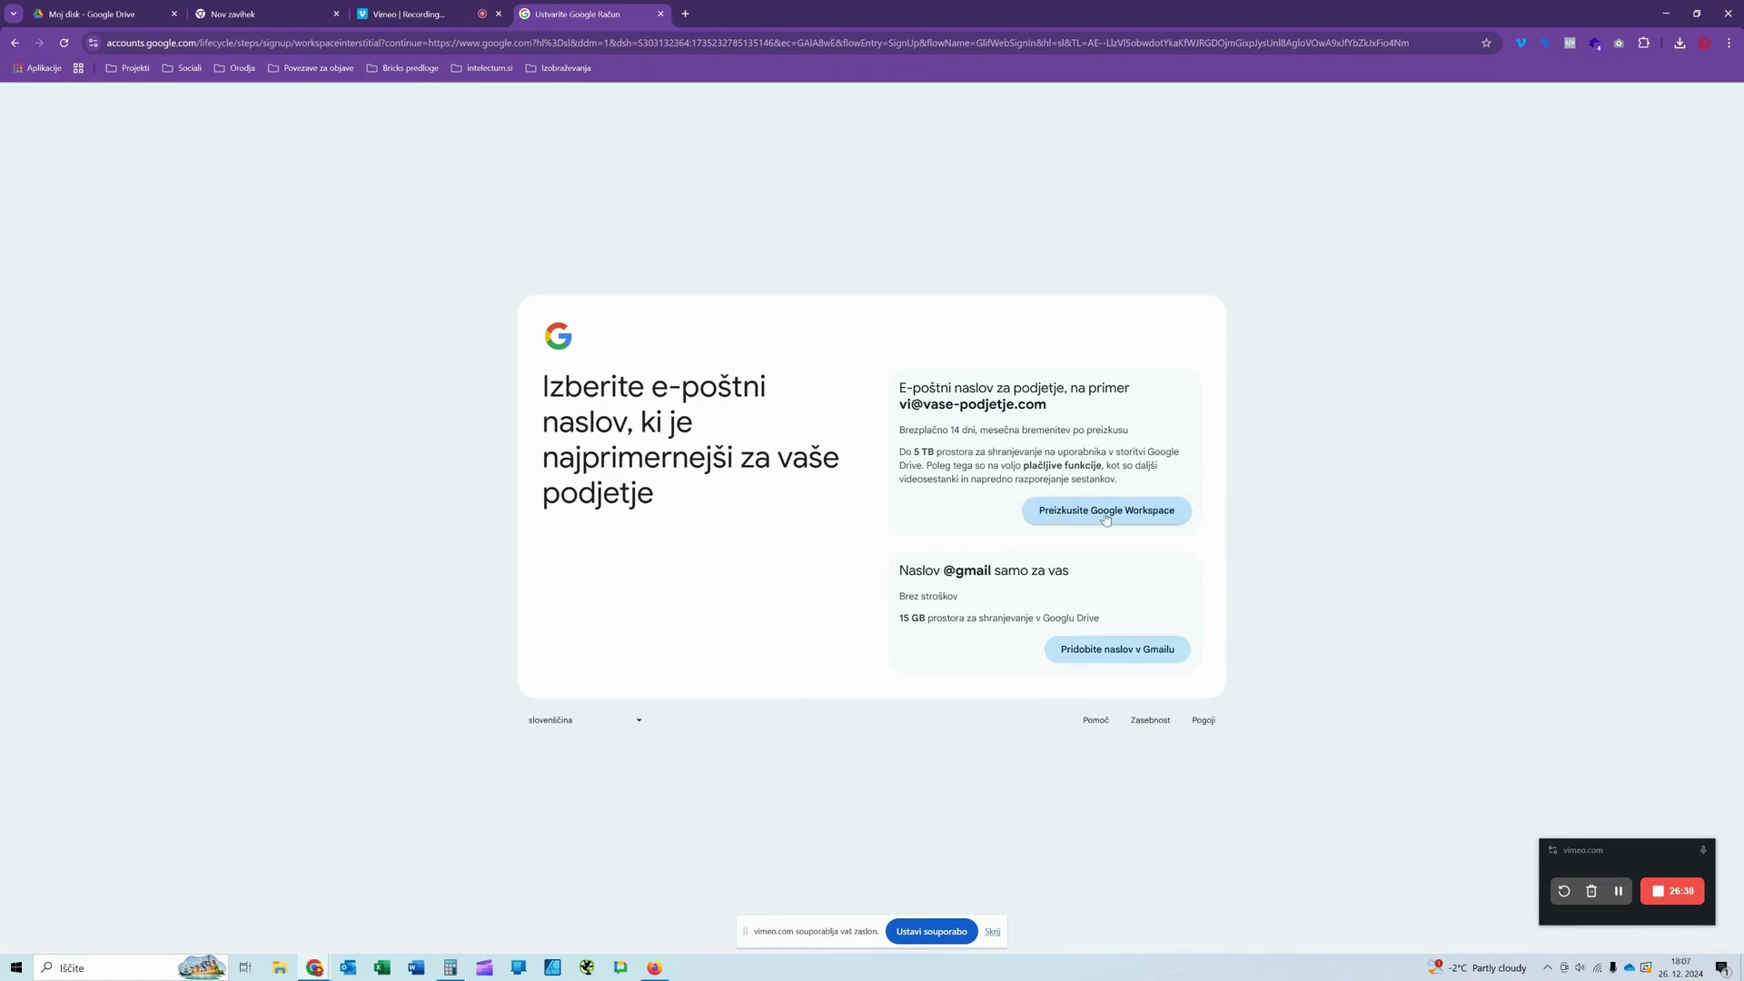
Step: Choose the free Gmail address option, enter the first name and surname, and continue
click(1093, 654)
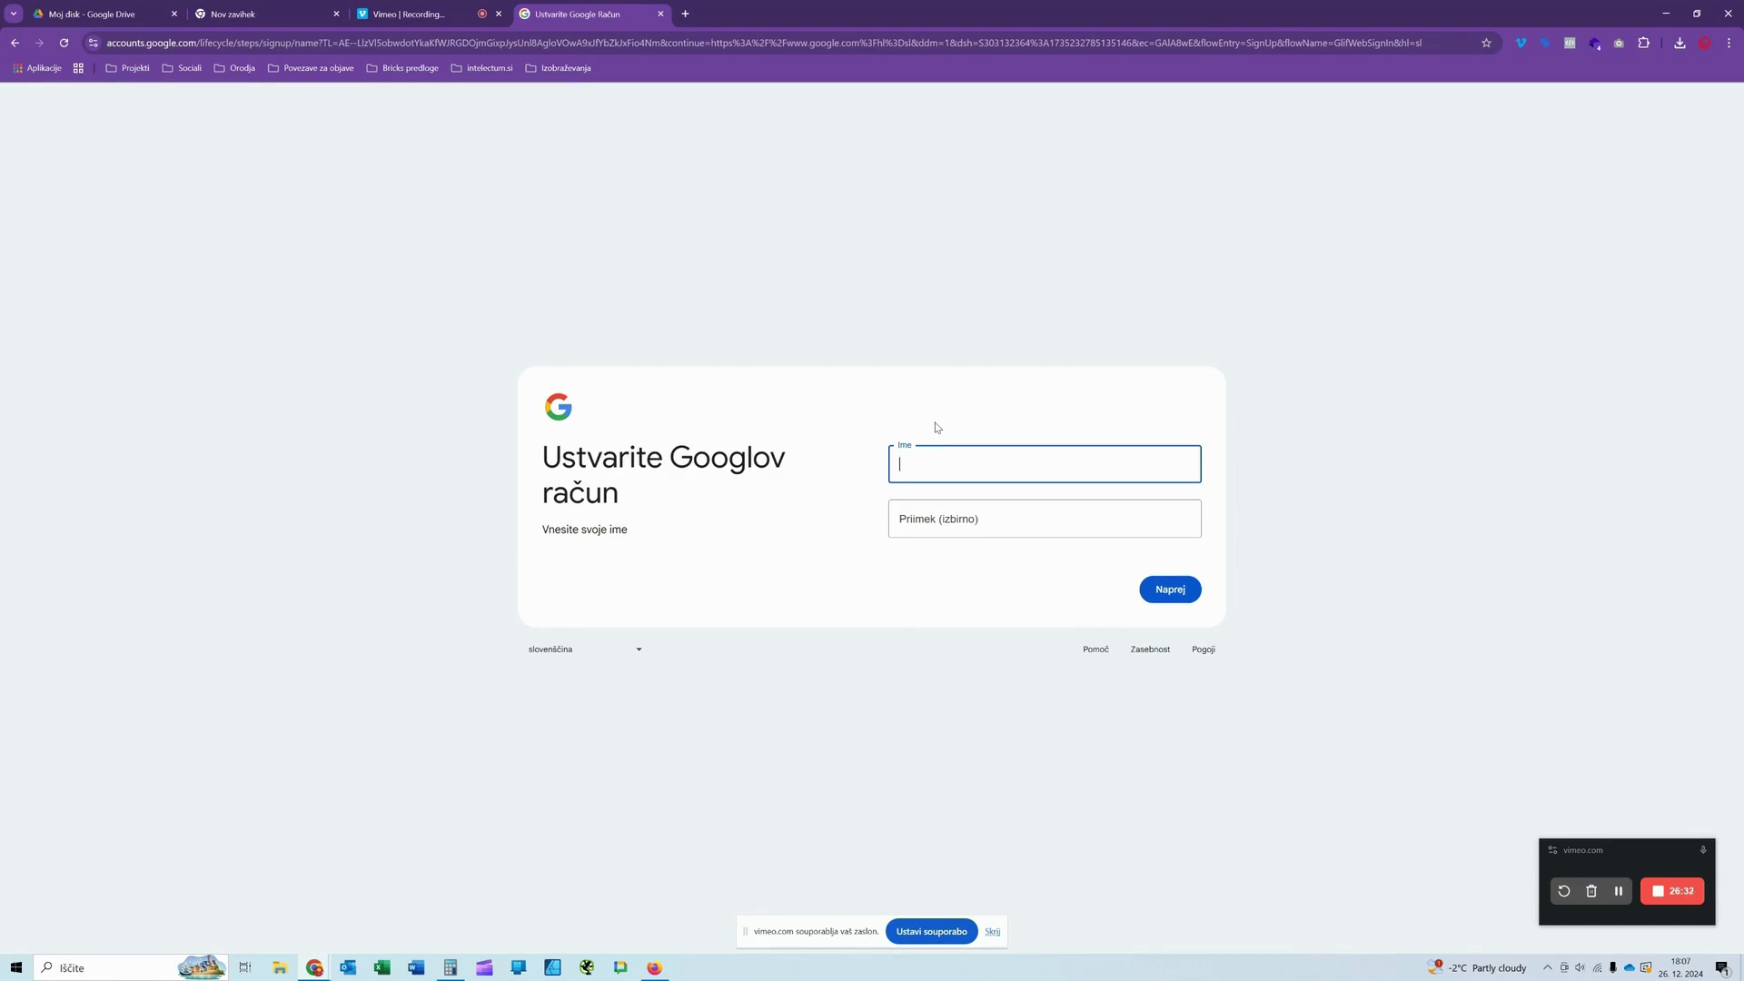
text(Moje ime)
key(Tab)
text(M)
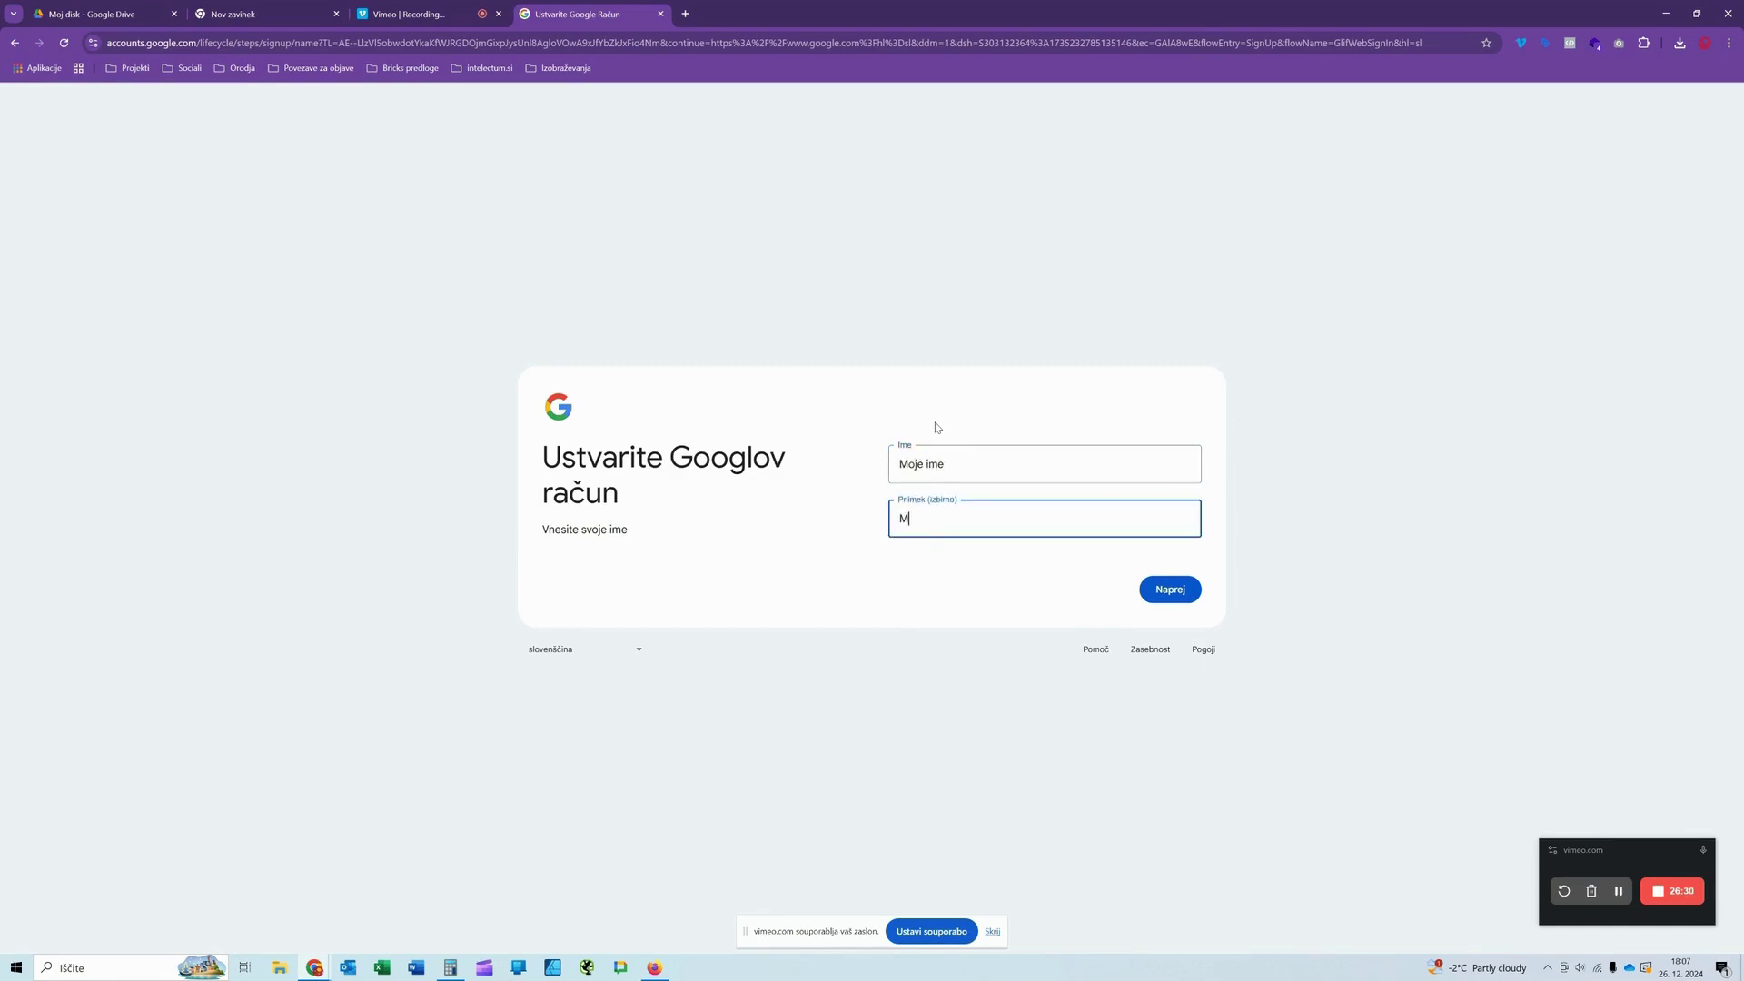
text(oj priimek)
click(1156, 598)
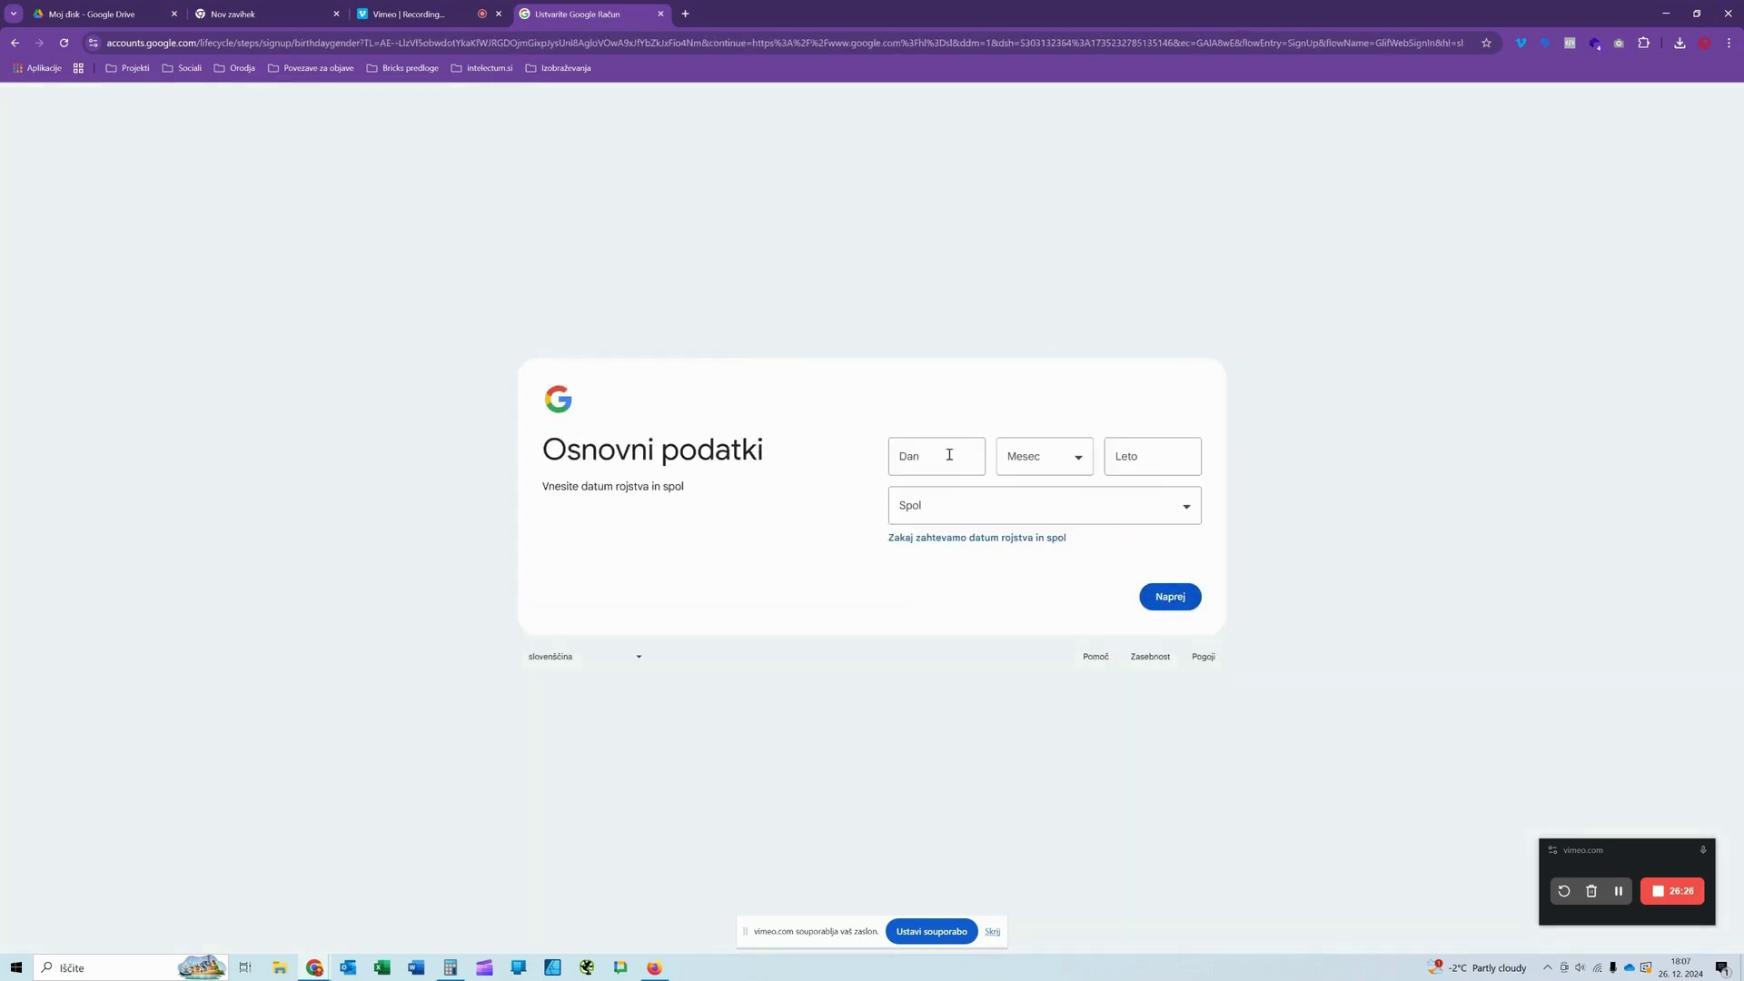
click(944, 459)
text(1)
key(Tab)
click(1043, 460)
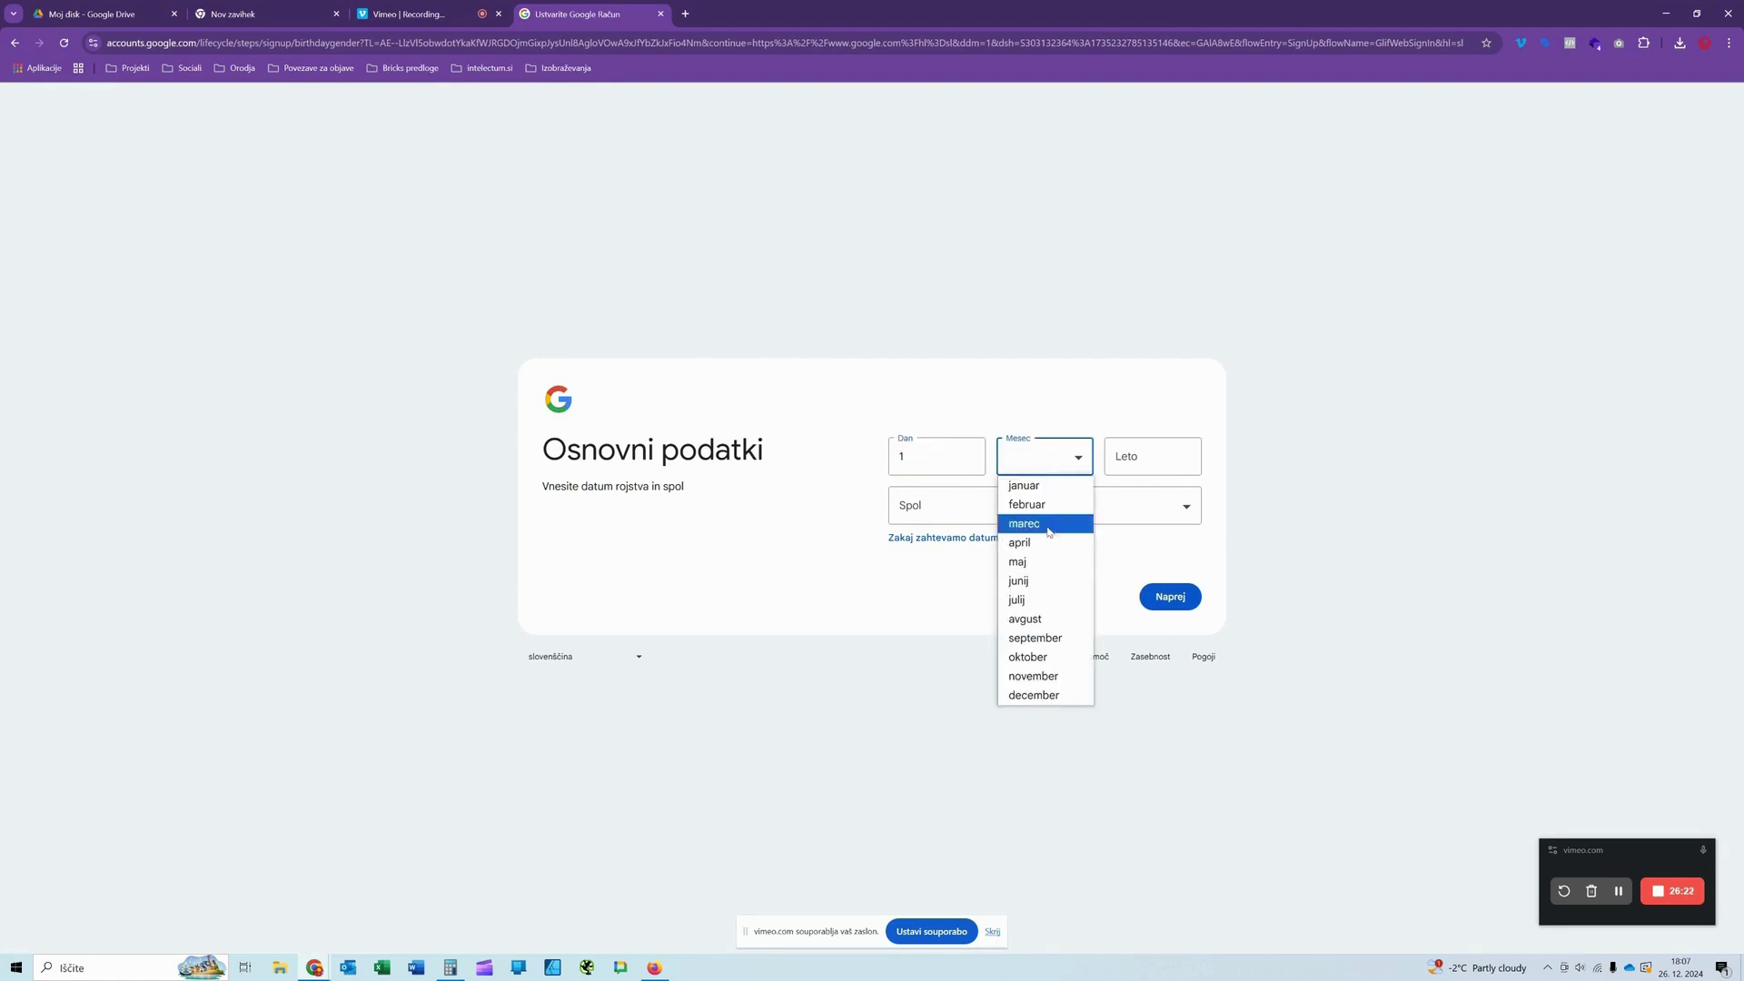
click(1035, 637)
click(1147, 454)
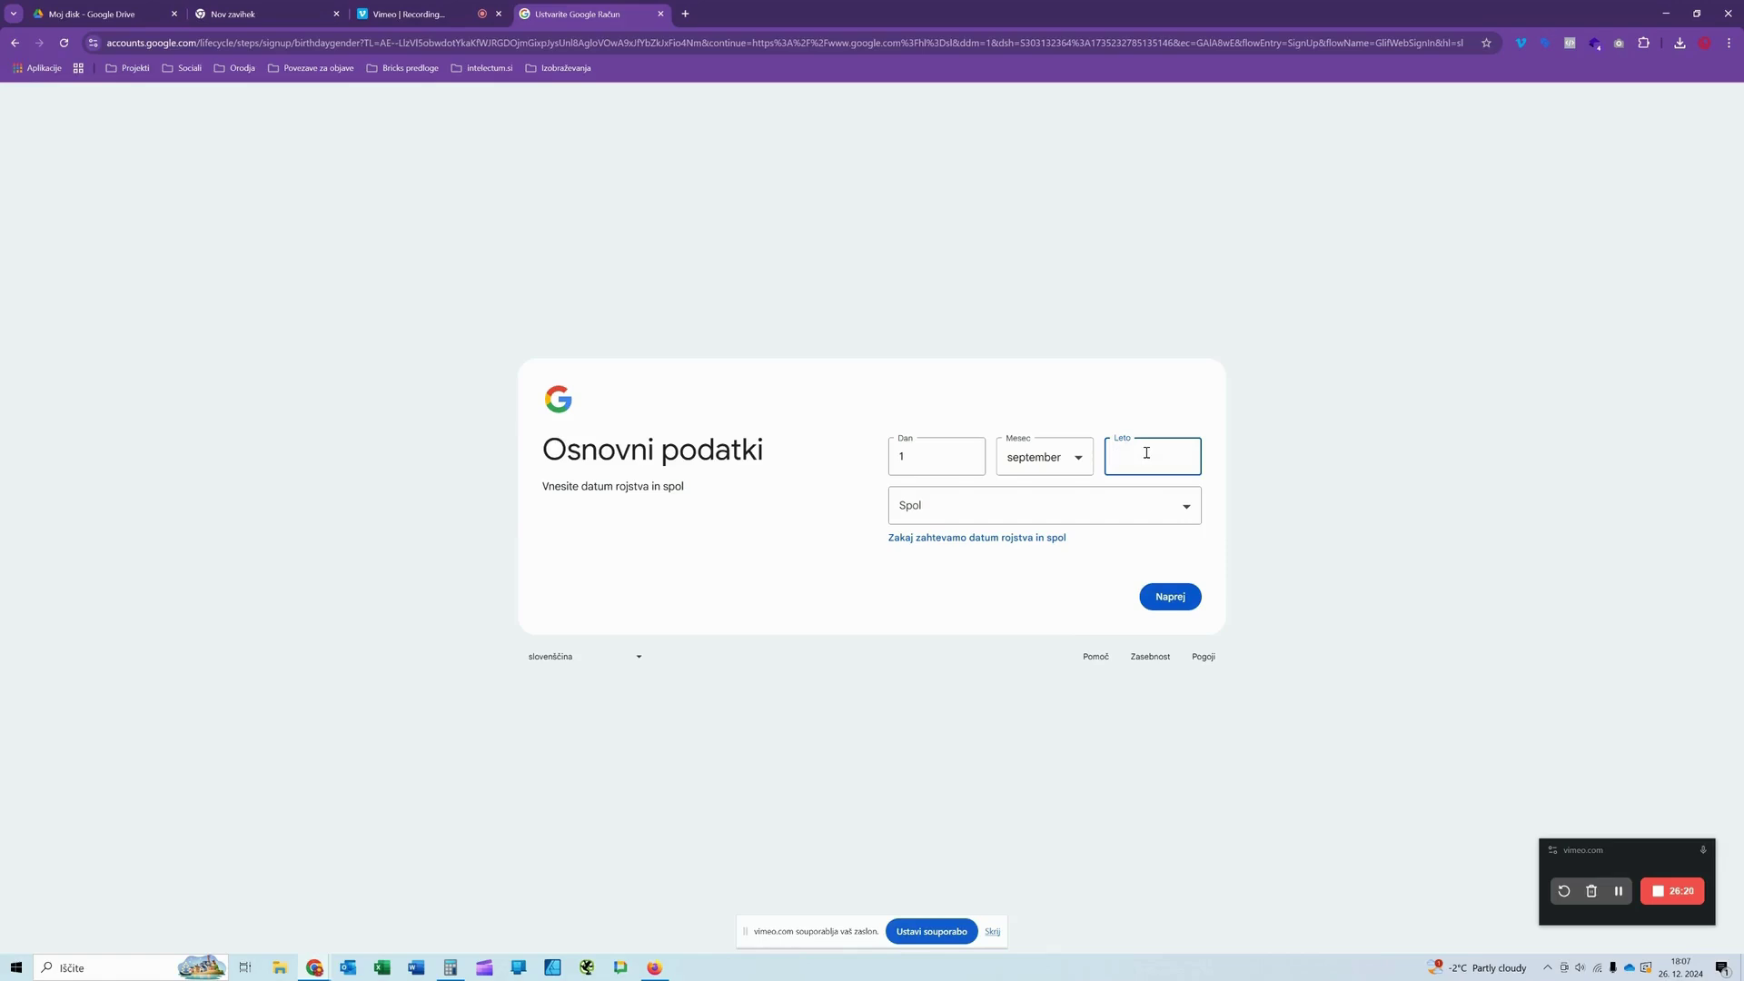
text(1989)
click(1127, 506)
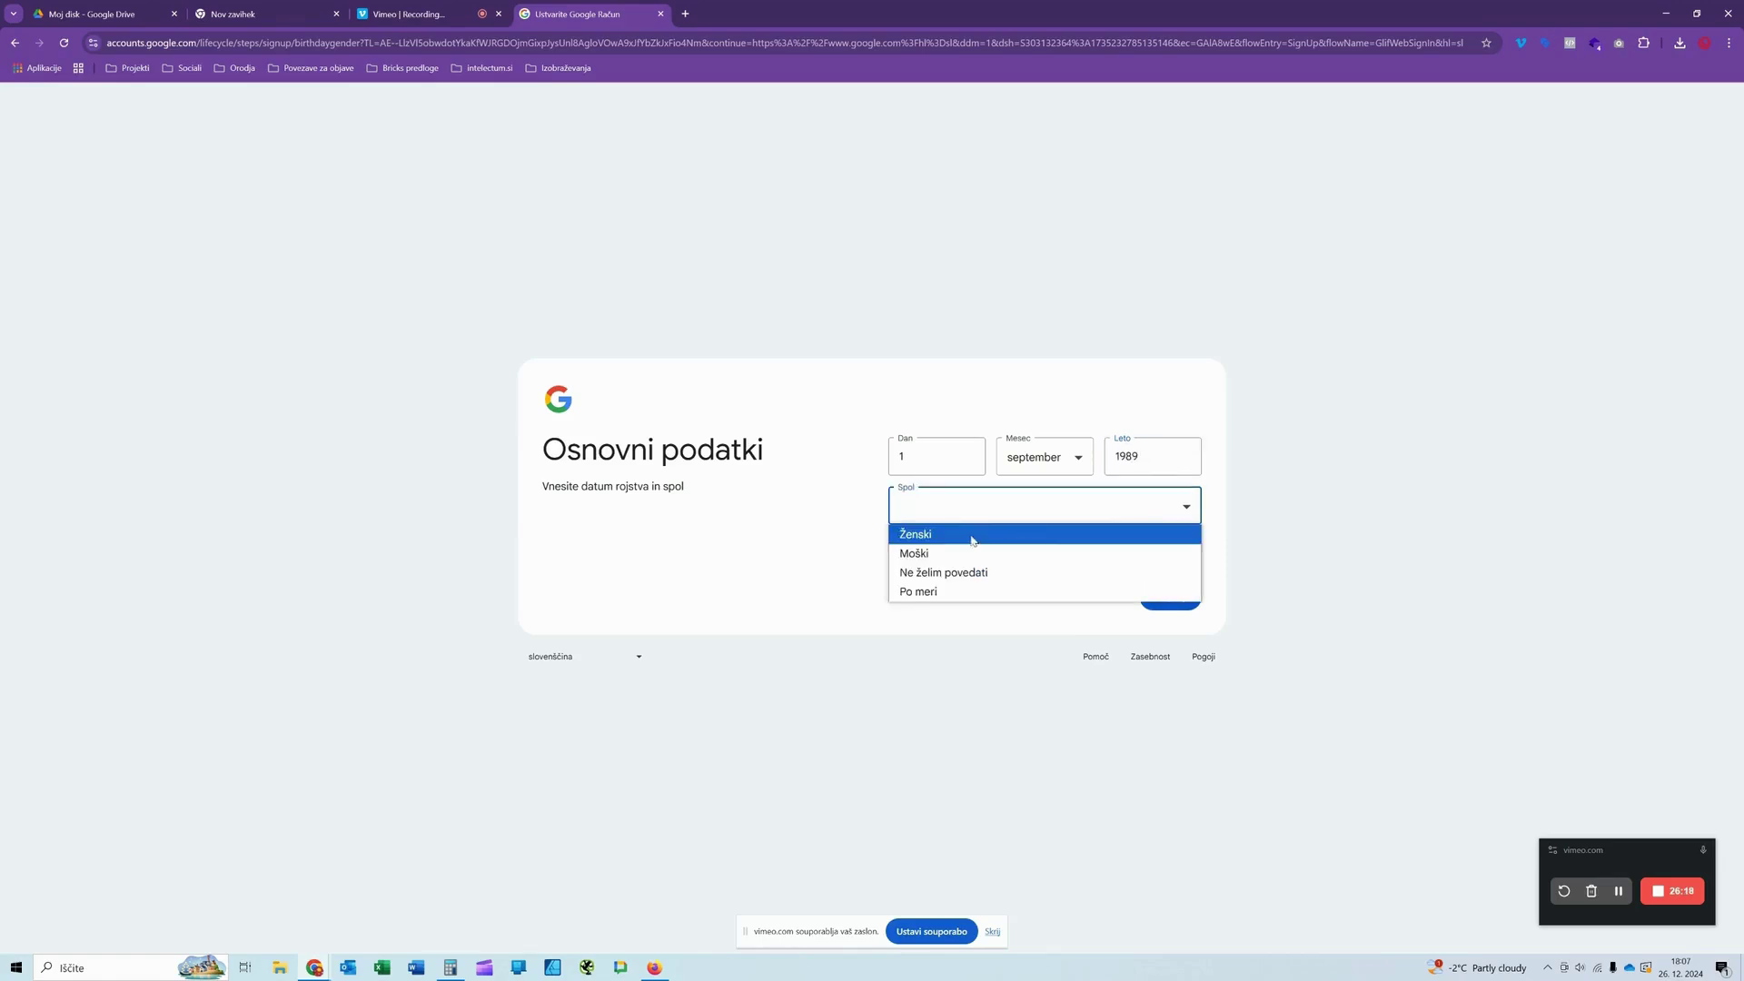
click(971, 540)
click(1173, 602)
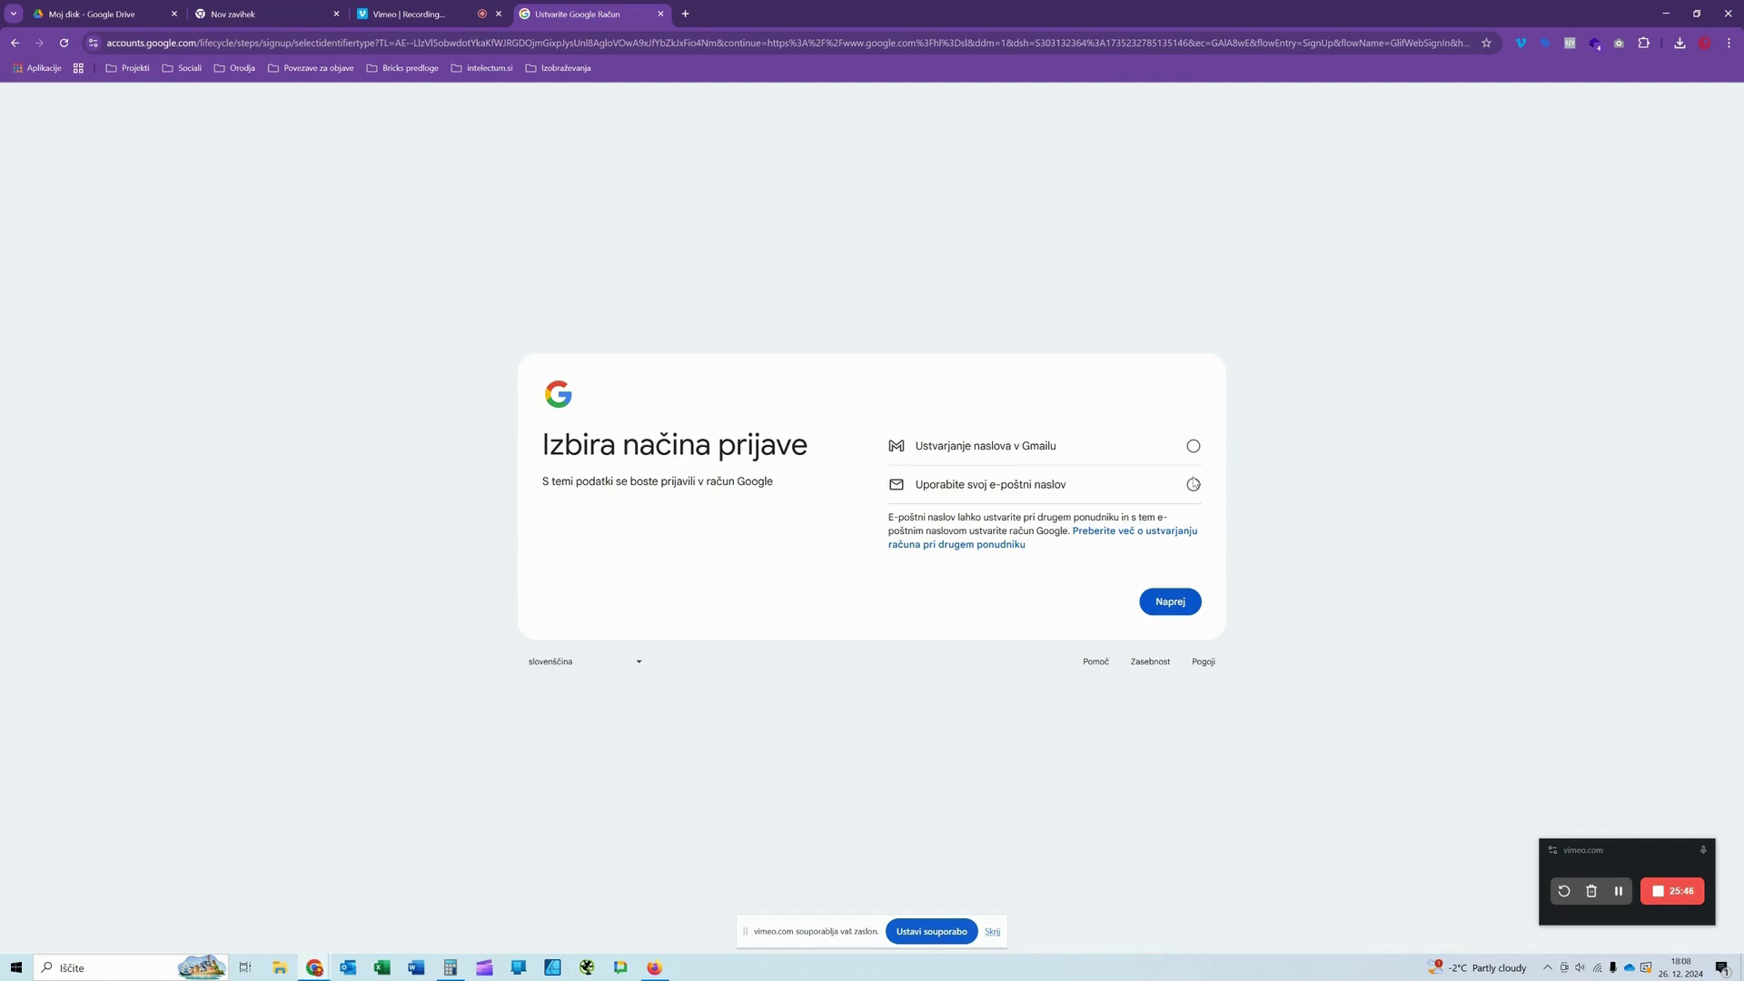
Step: Choose Uporabite svoj e-poštni naslov, continue to address entry, and bring up Outlook
click(1194, 485)
click(1173, 607)
click(1172, 604)
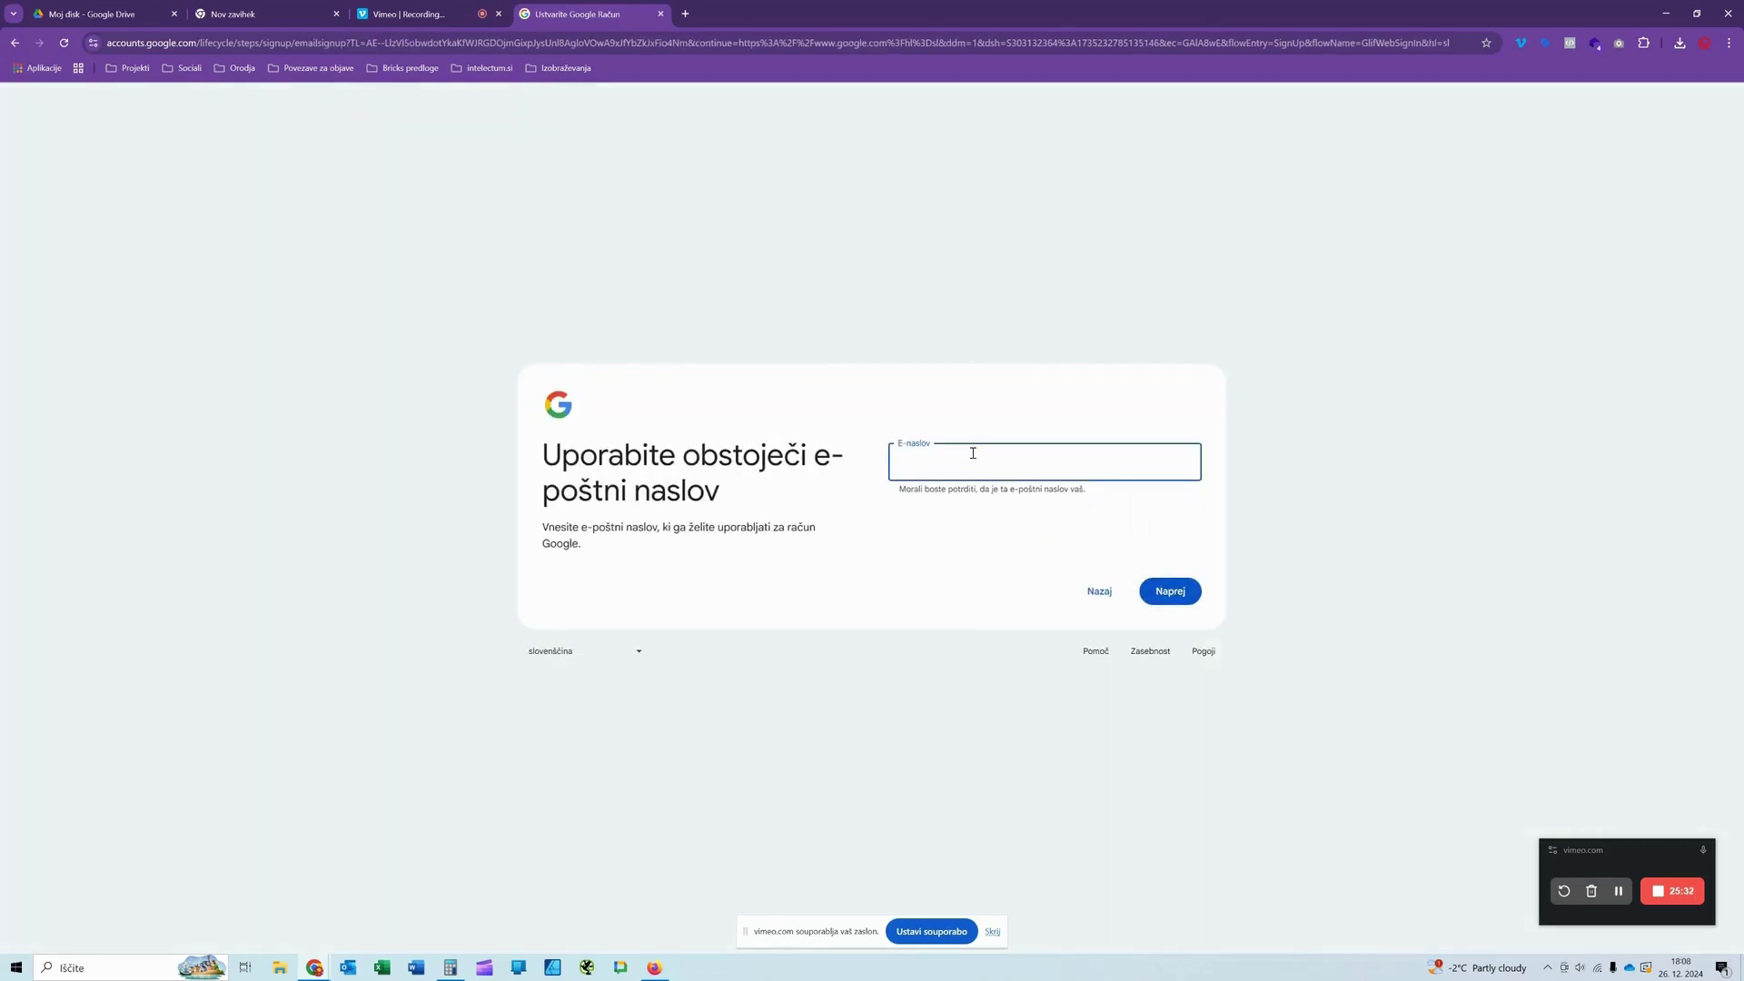
click(351, 969)
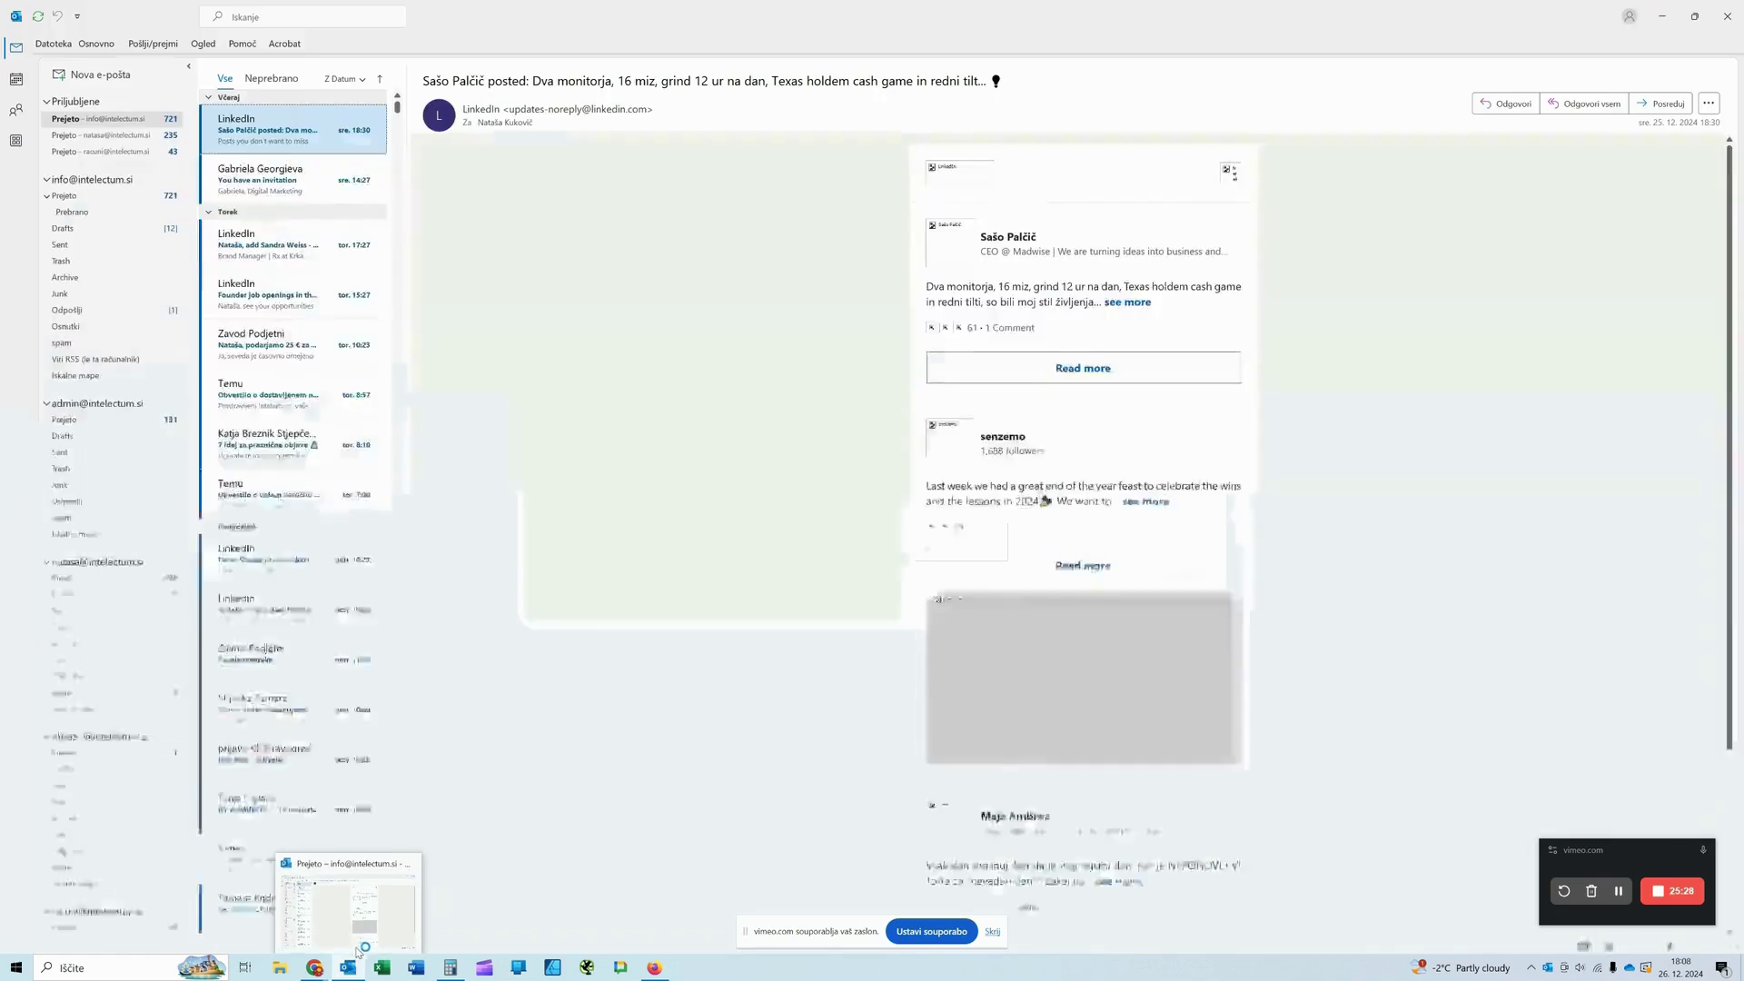
mouse_move(354, 951)
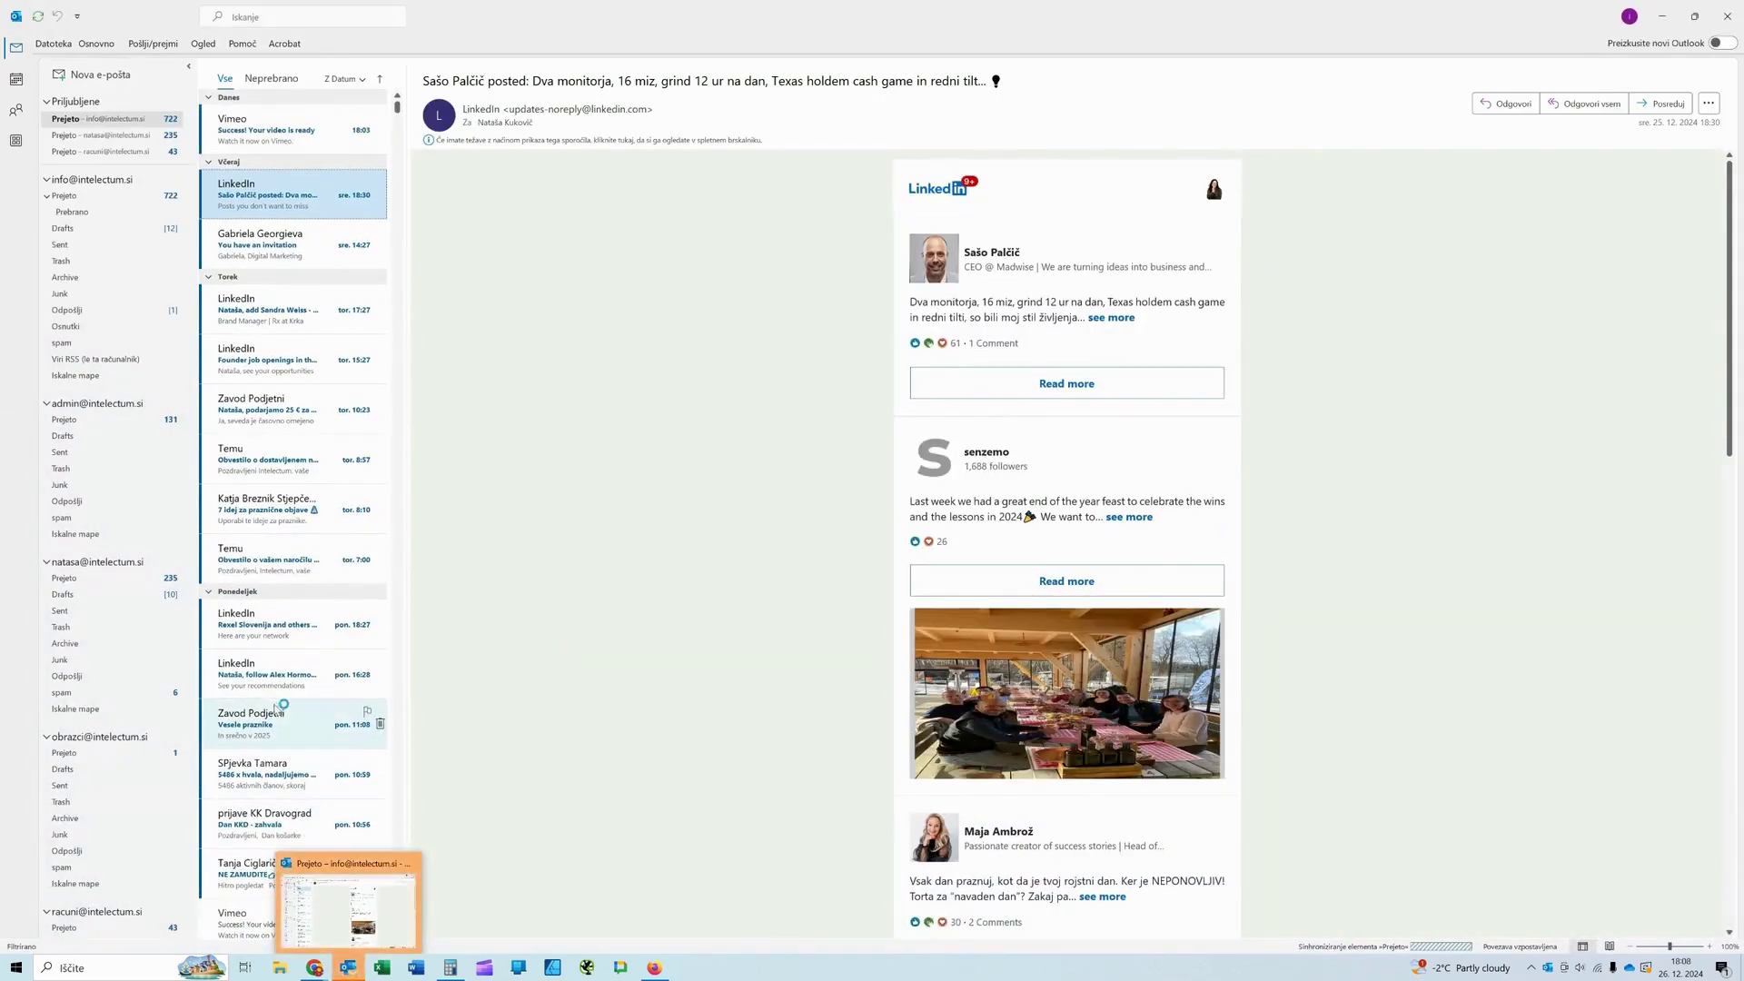
Step: Back in Chrome, enter the business e-mail address in E-naslov, submit it, then switch to Outlook
scroll(98, 654, down, 3)
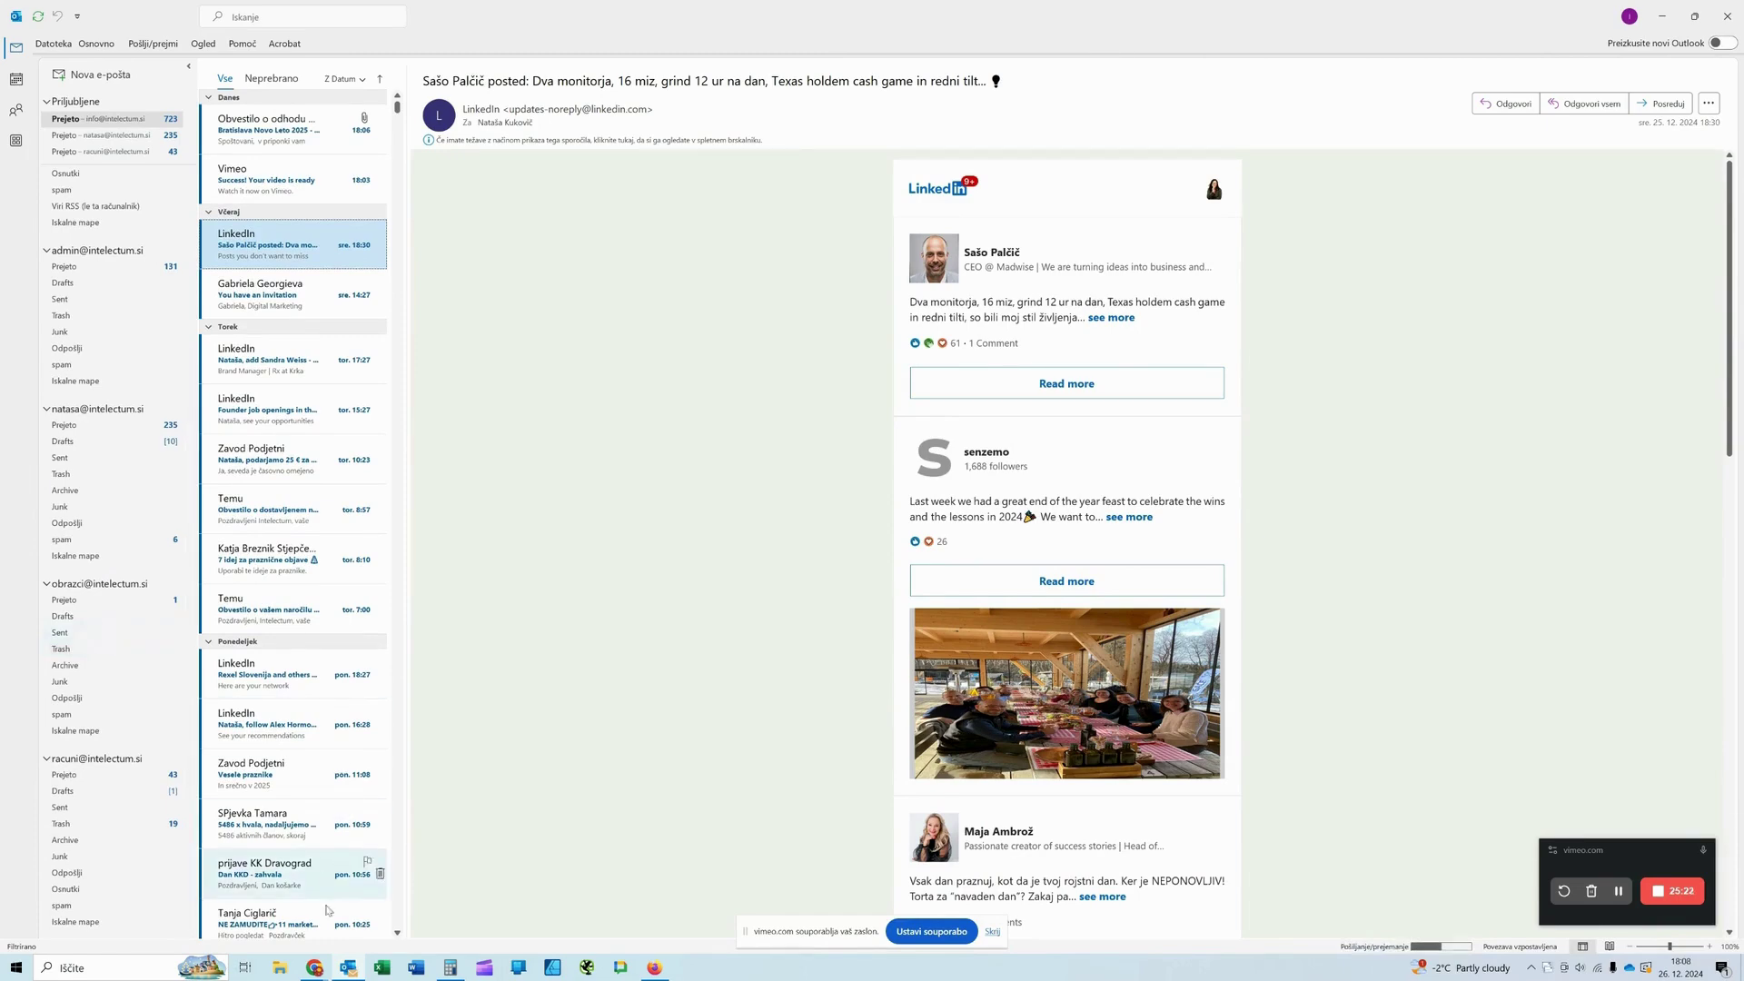
click(315, 968)
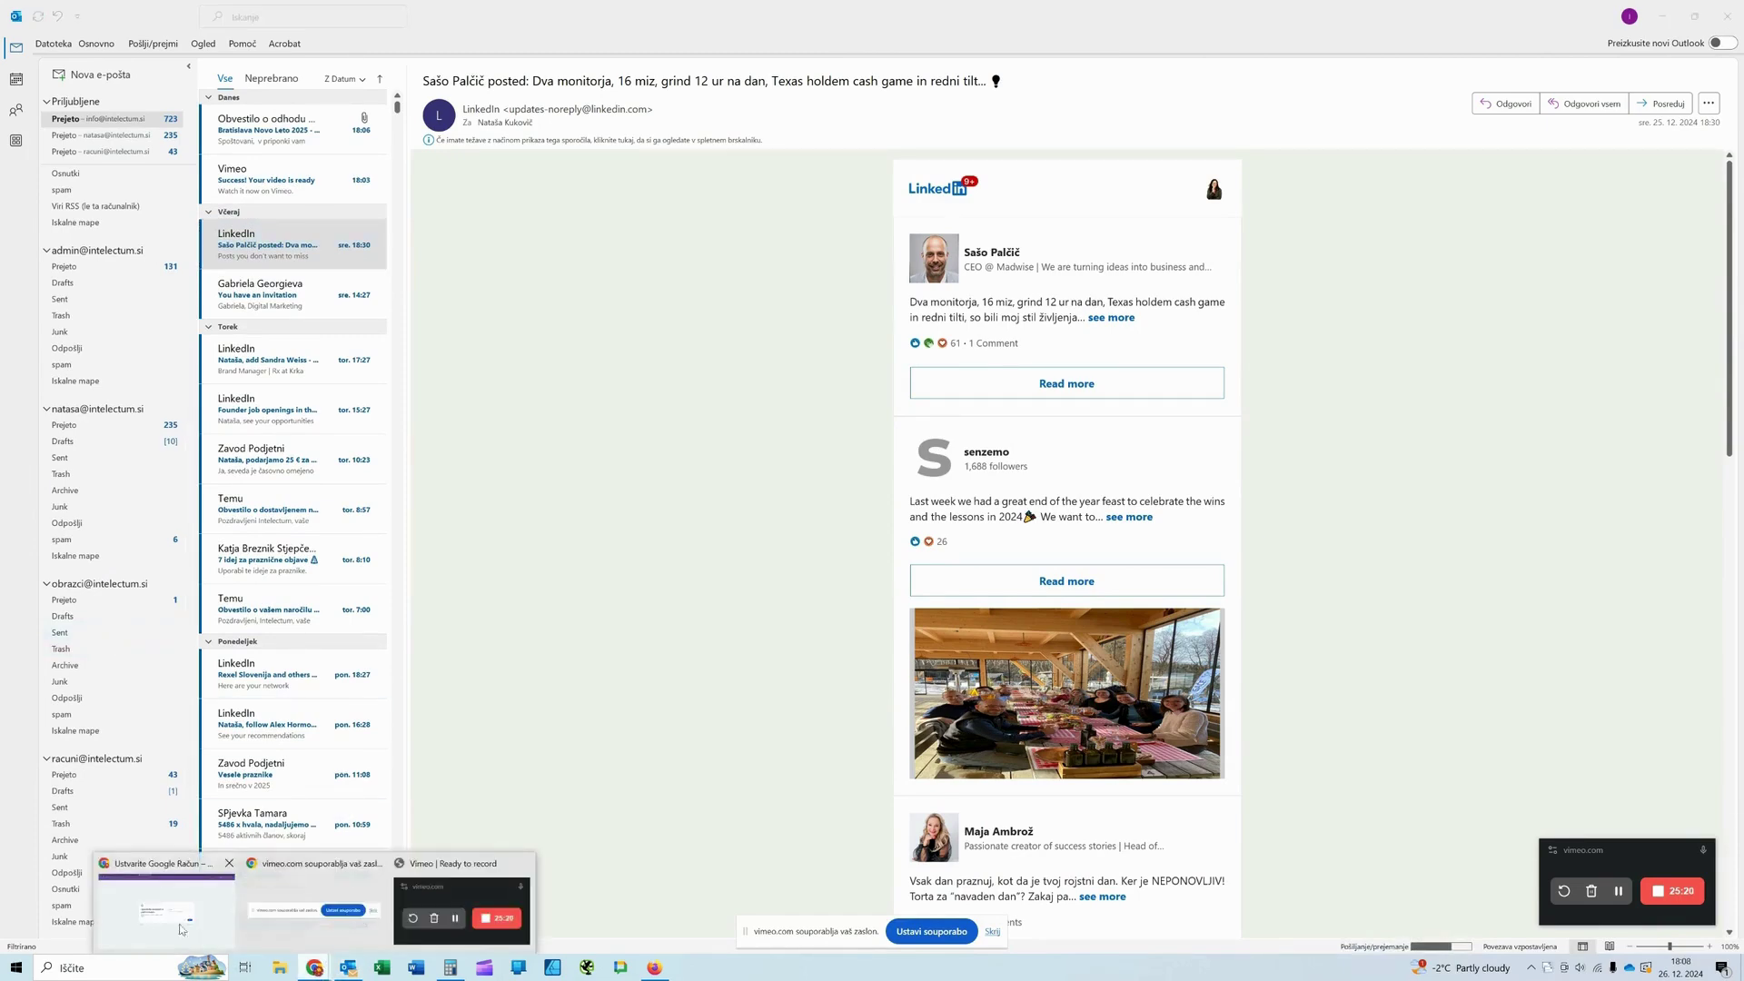
click(177, 927)
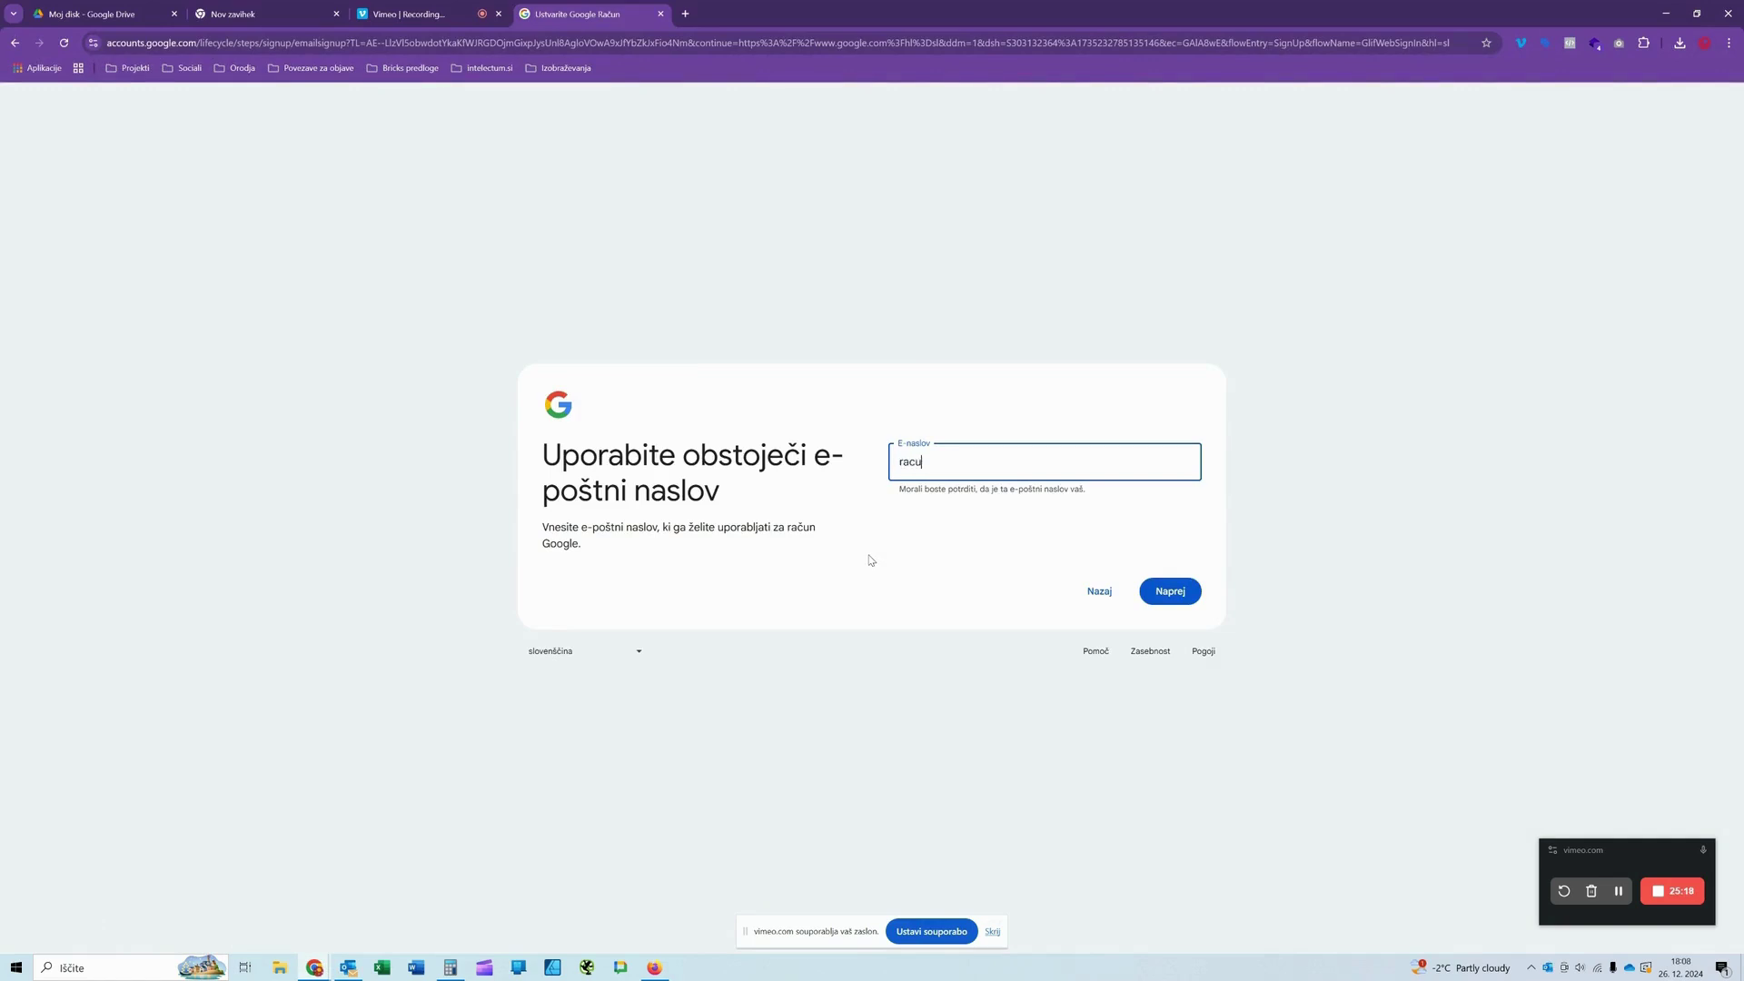
click(1156, 595)
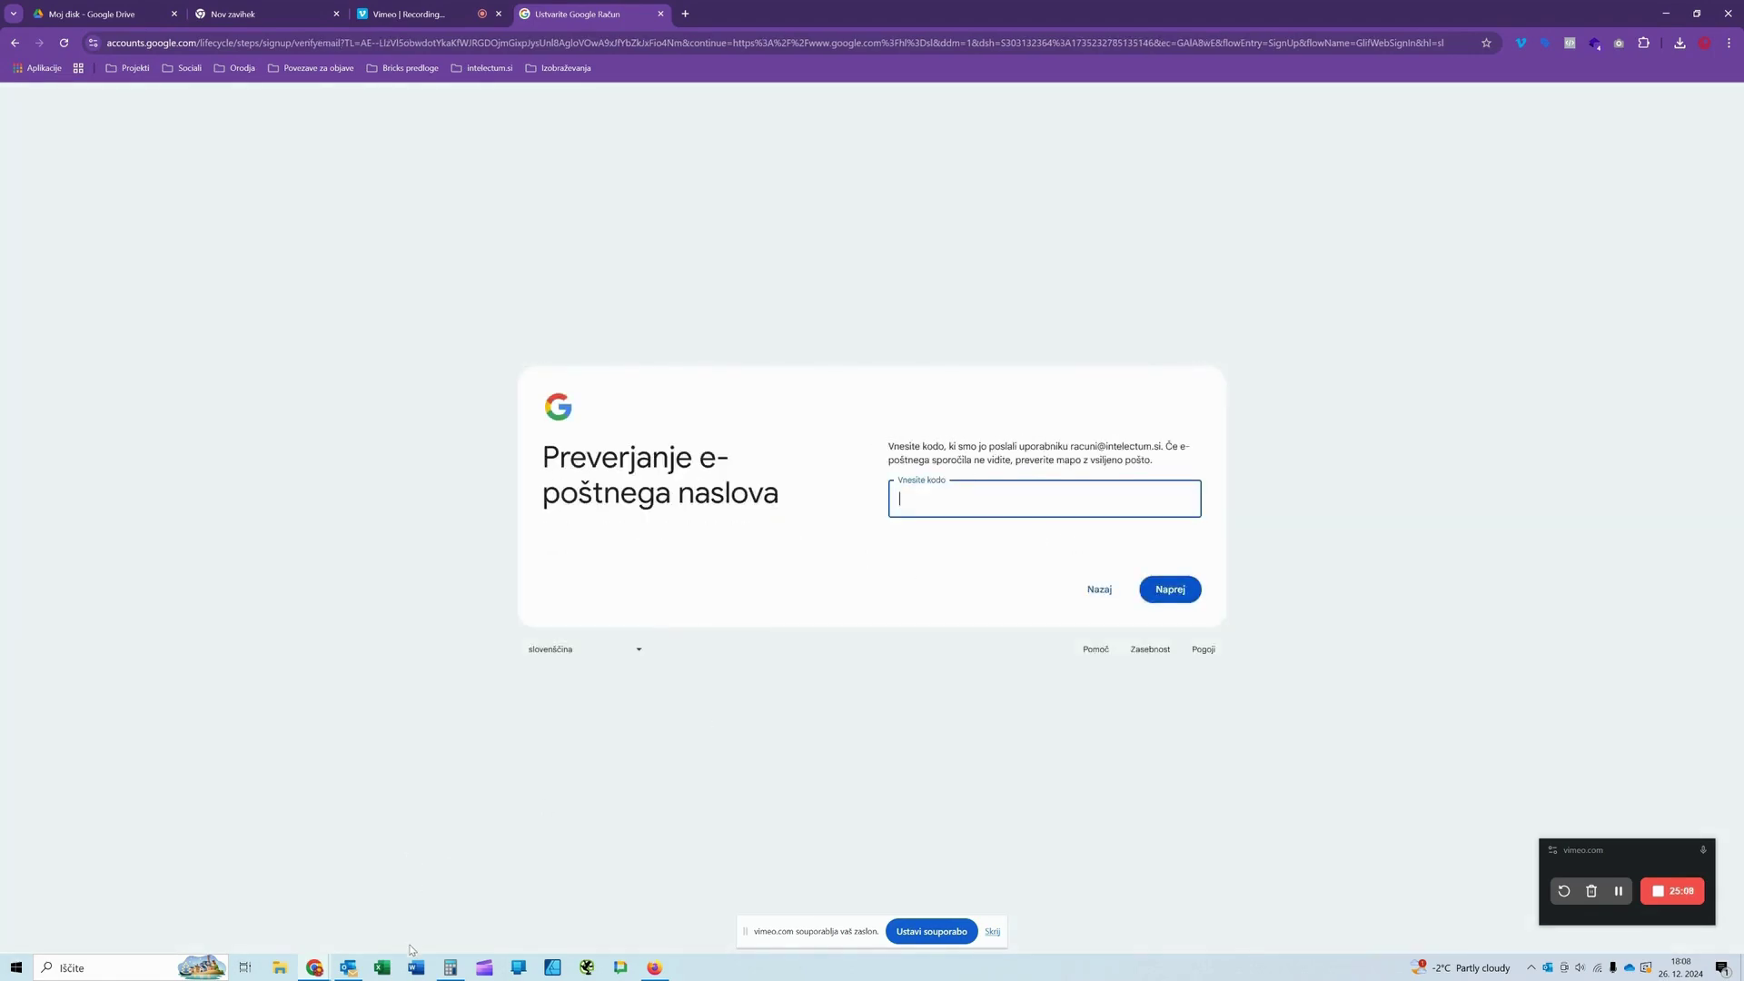
click(348, 968)
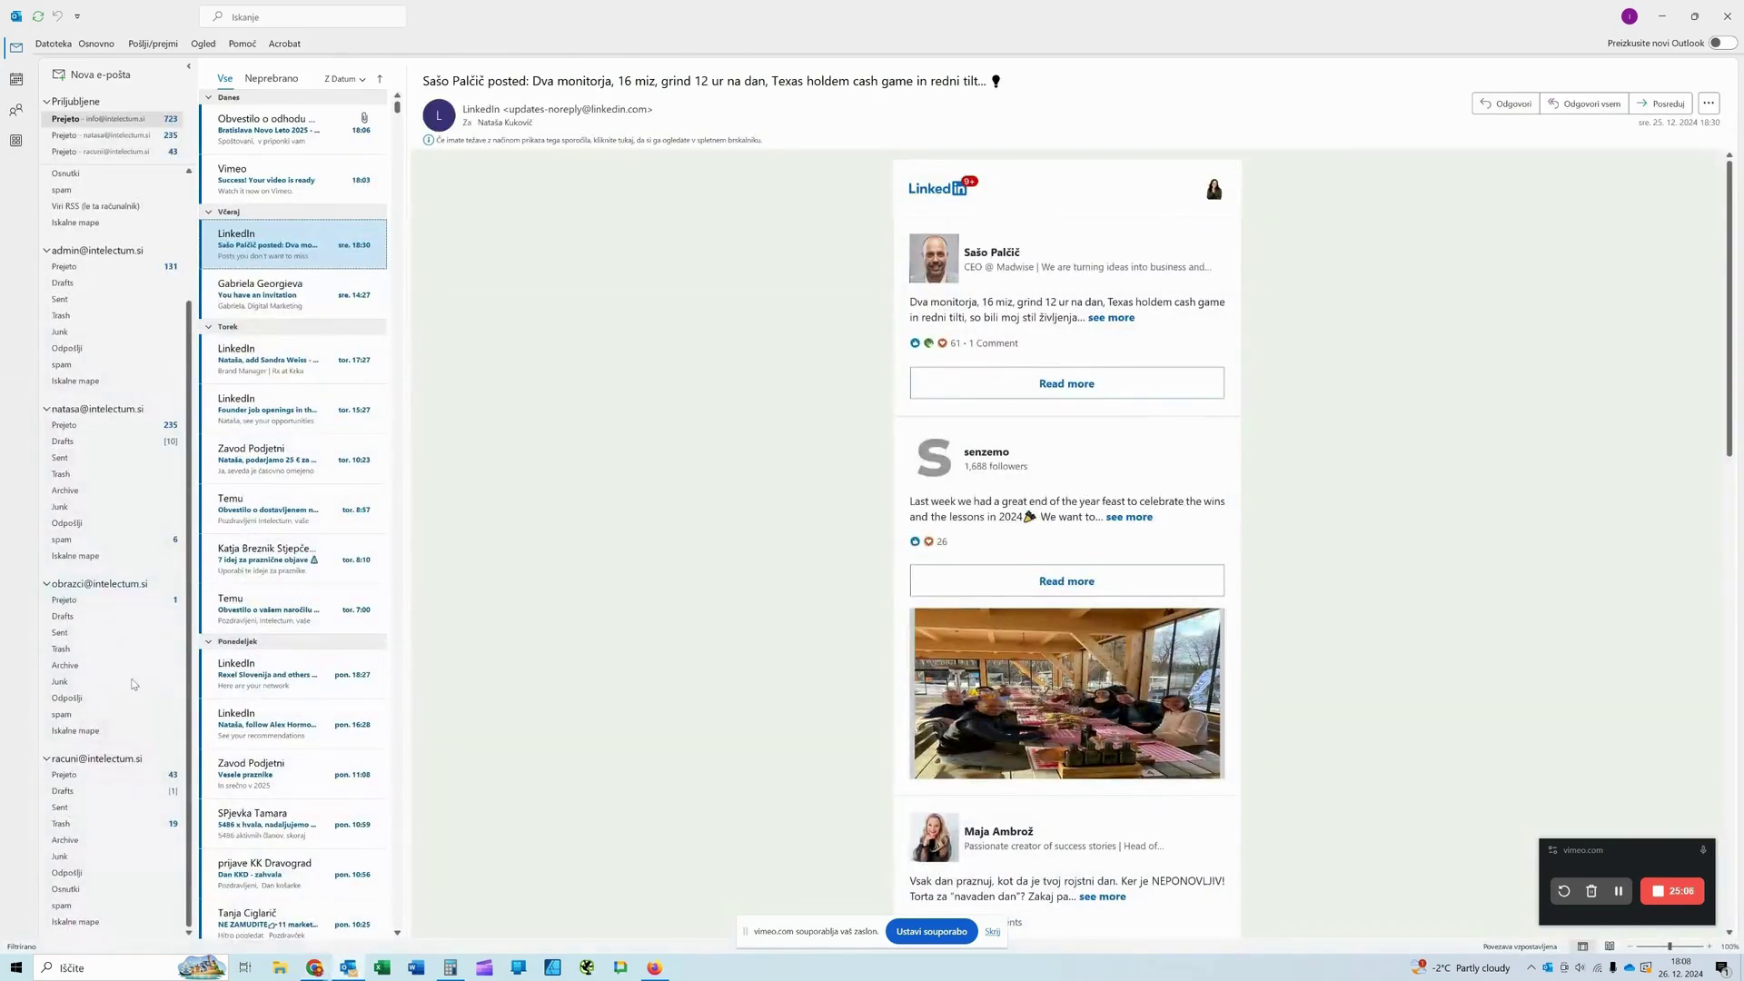
Step: Open Google's verification e-mail in the business inbox, copy its six-digit code, and return to Chrome
click(72, 774)
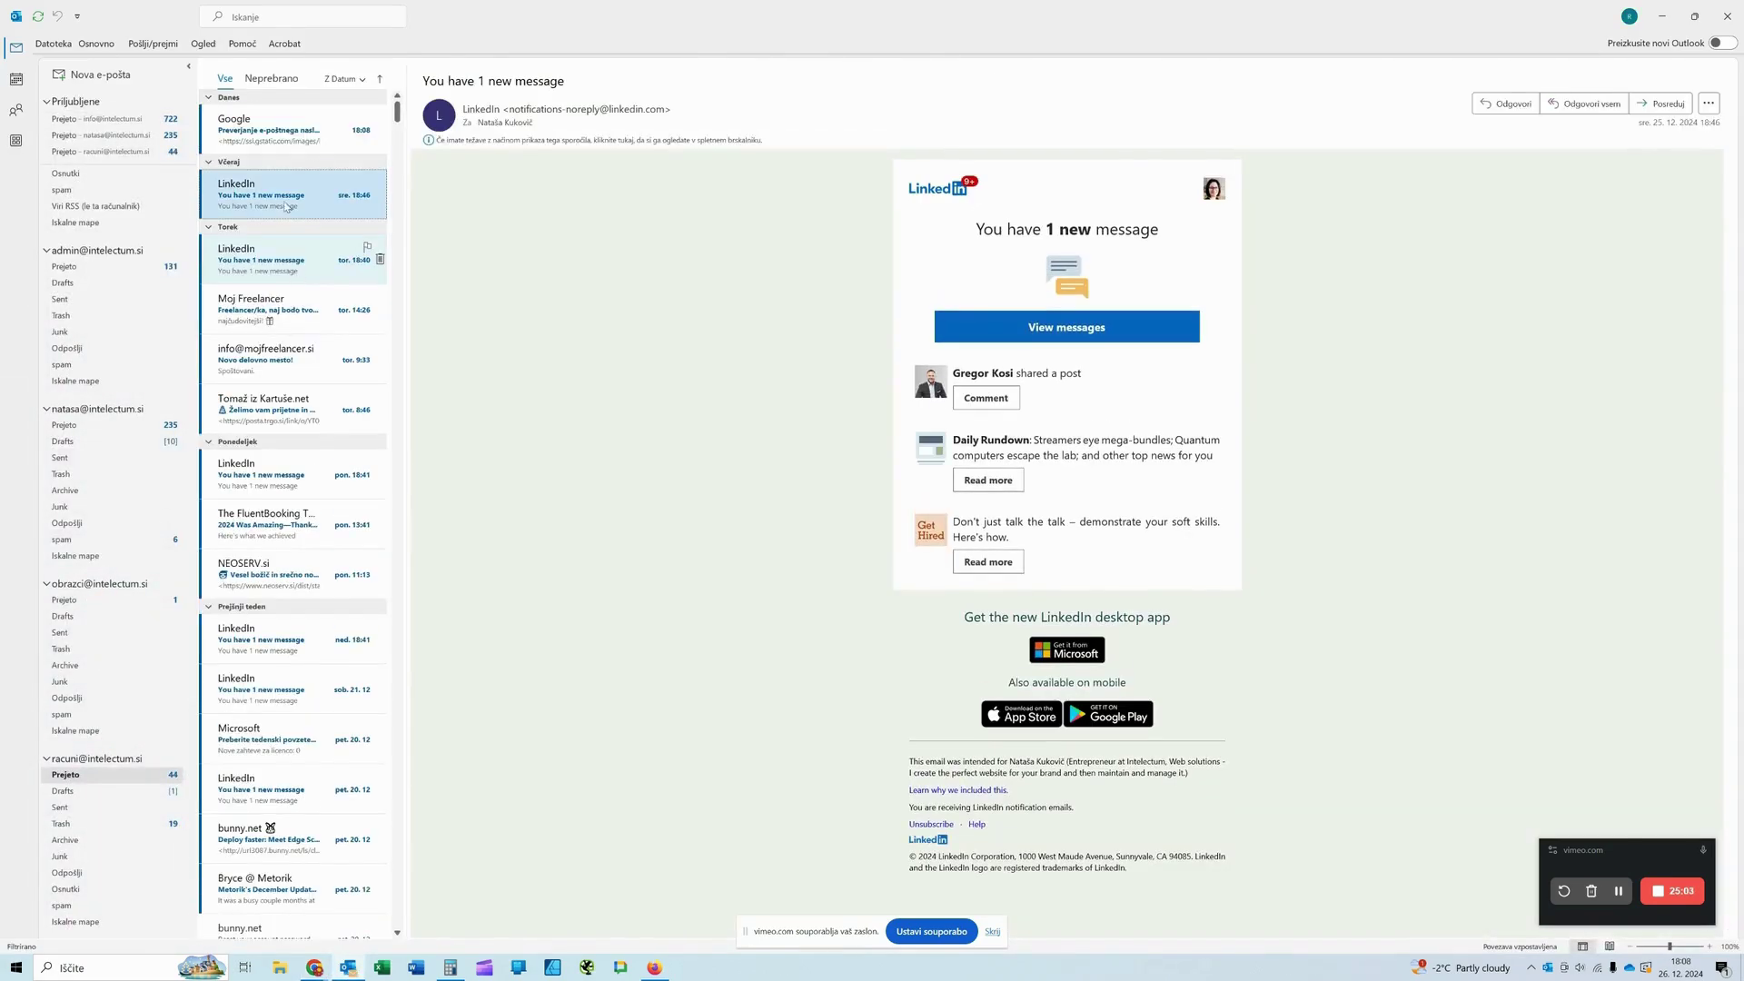
click(281, 130)
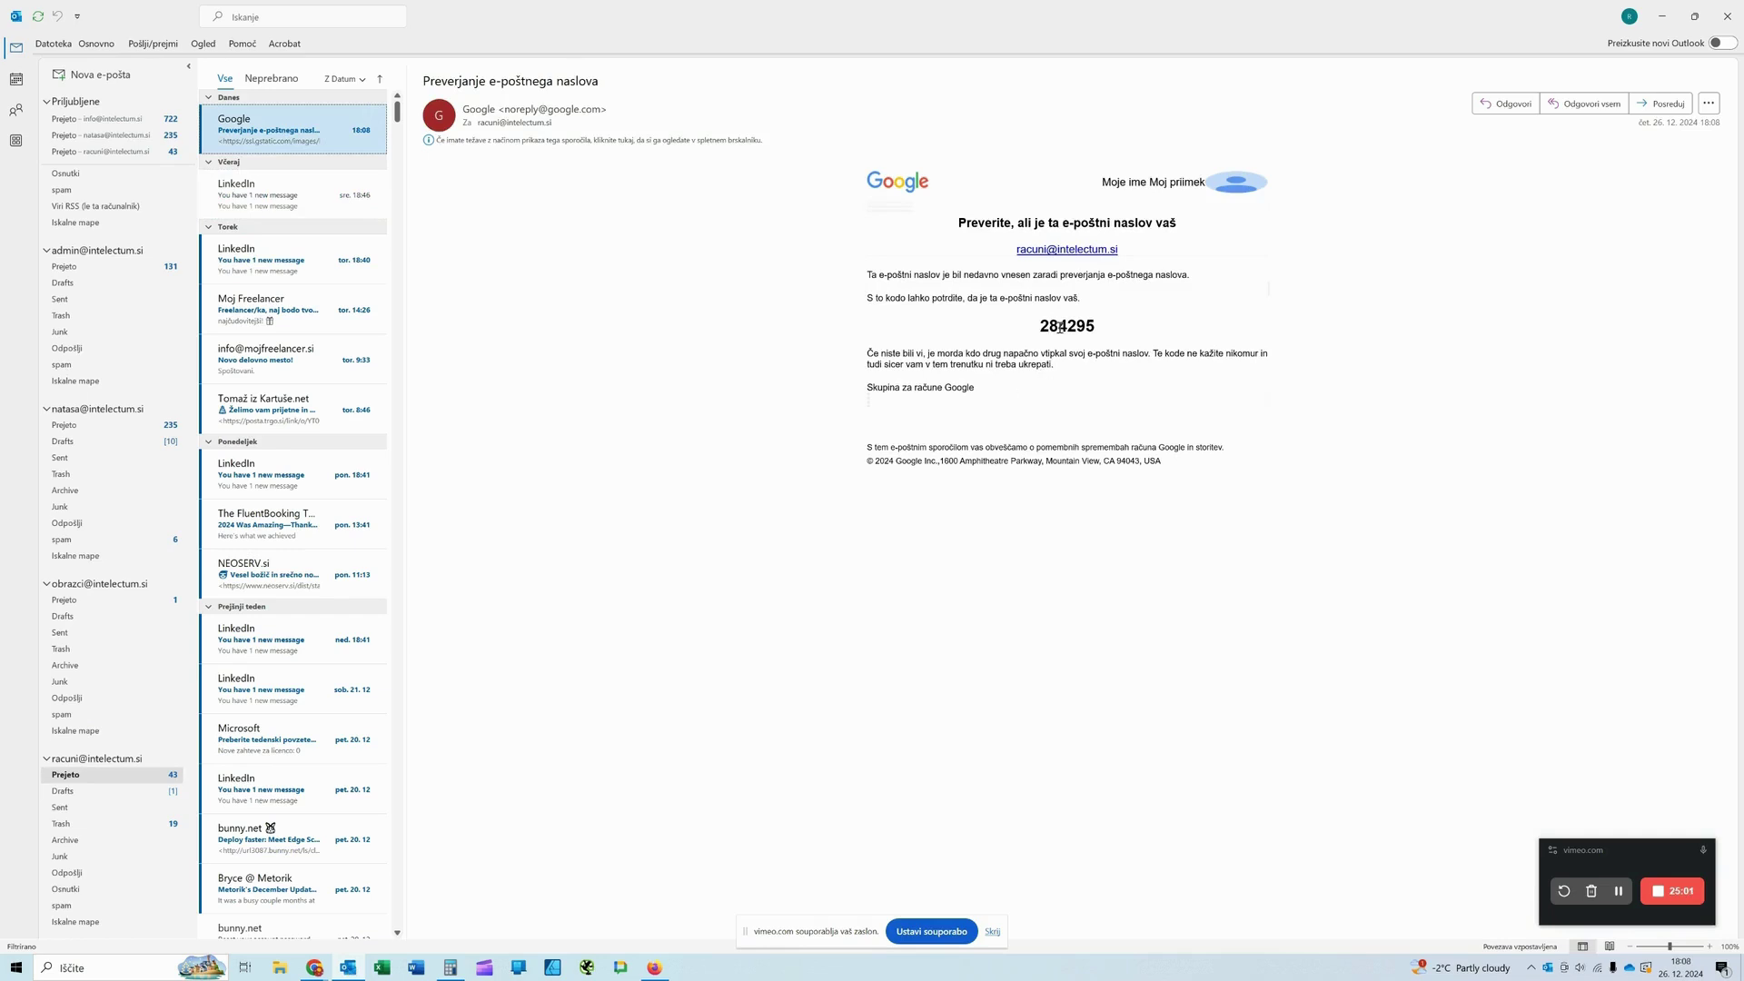
double_click(1061, 327)
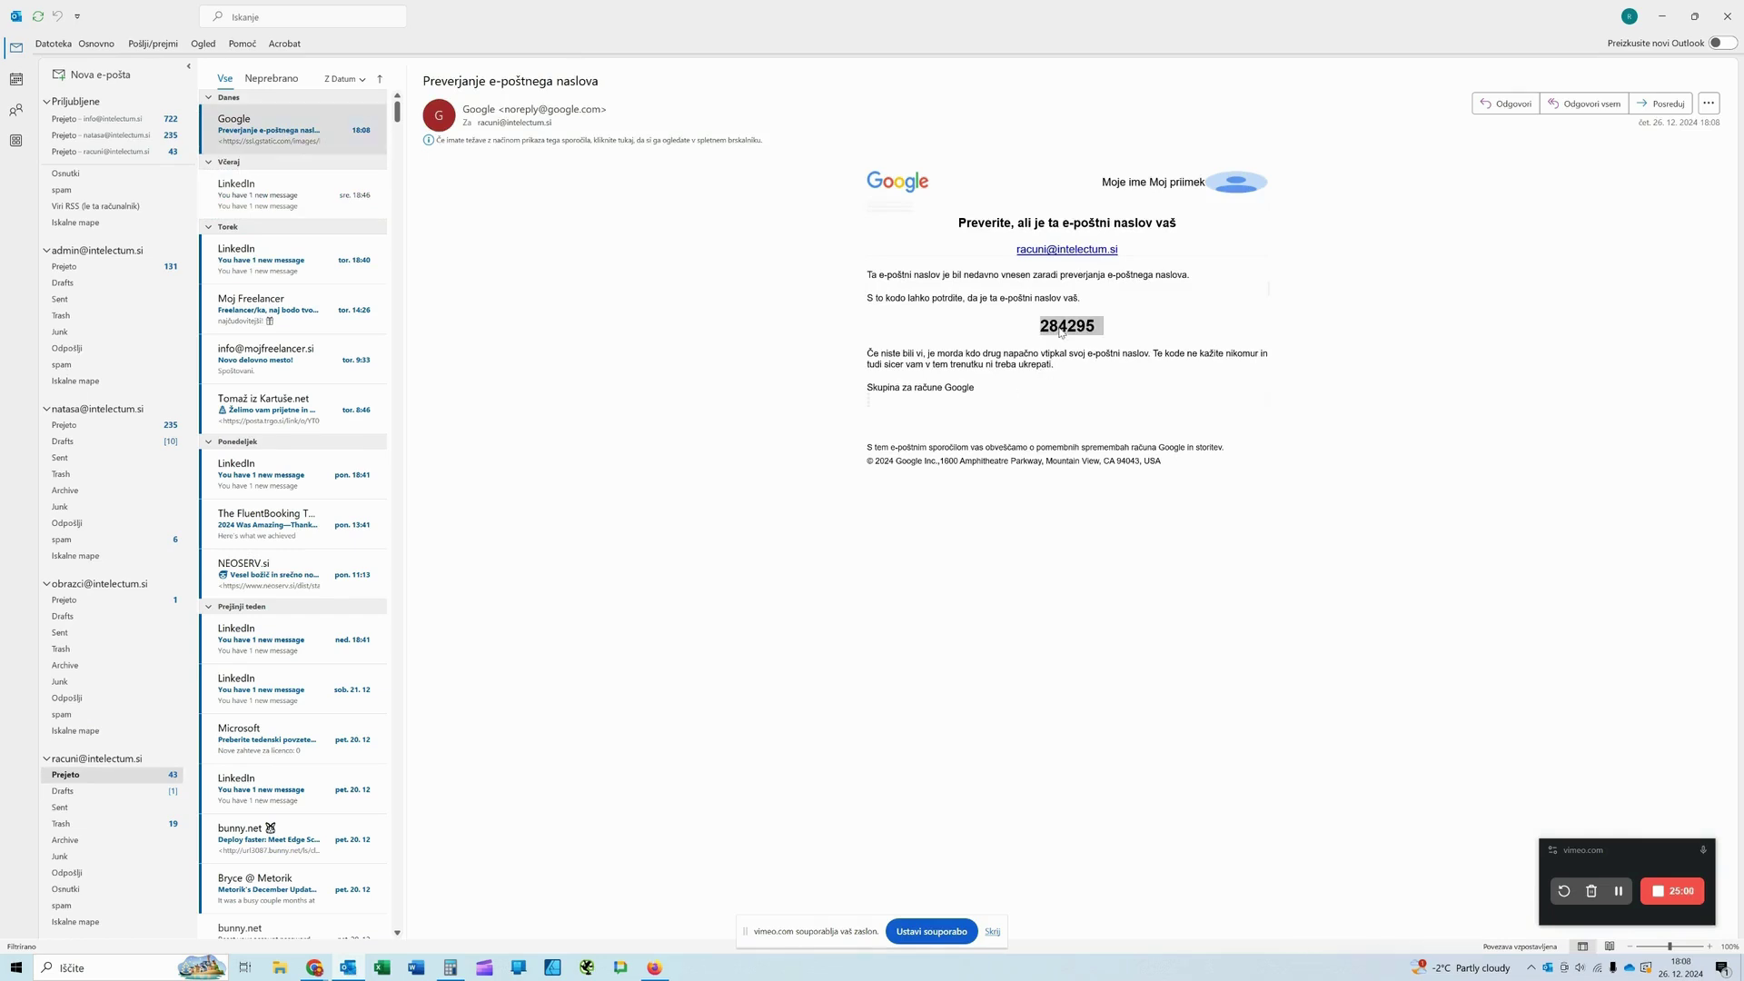
right_click(1061, 333)
click(1079, 341)
mouse_move(1091, 329)
mouse_down()
mouse_move(1036, 329)
mouse_move(1101, 329)
mouse_up()
right_click(1069, 331)
click(1103, 337)
mouse_move(290, 960)
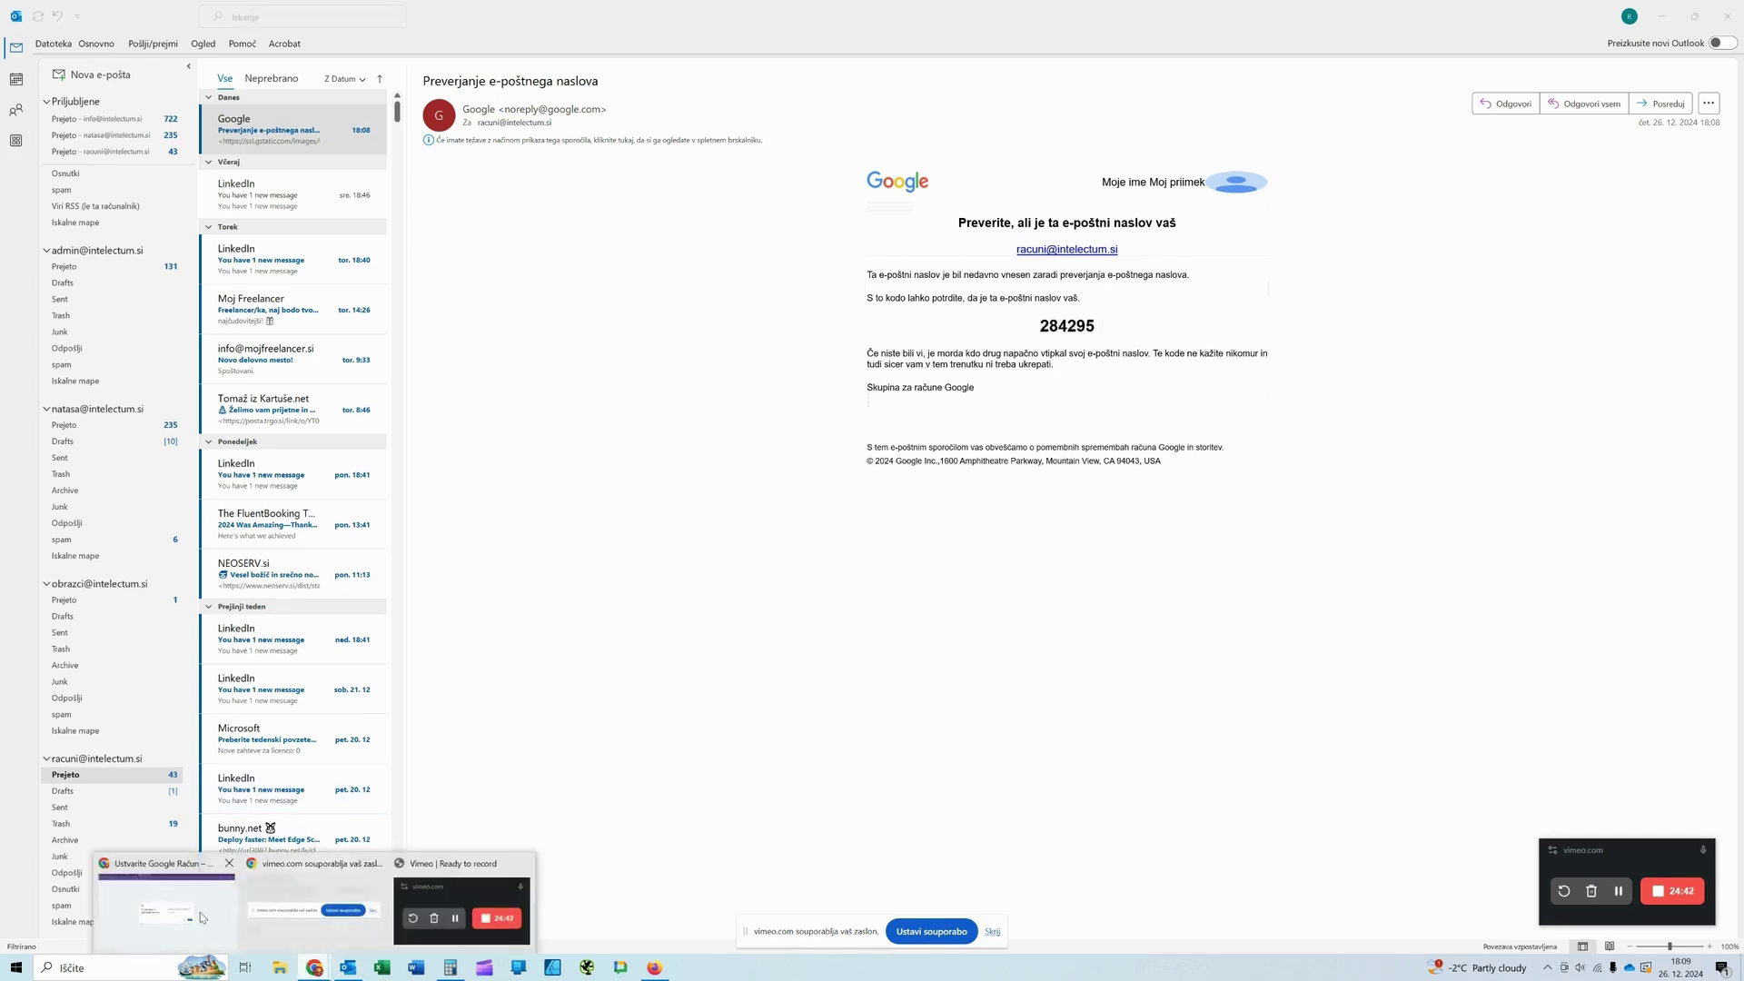
click(166, 904)
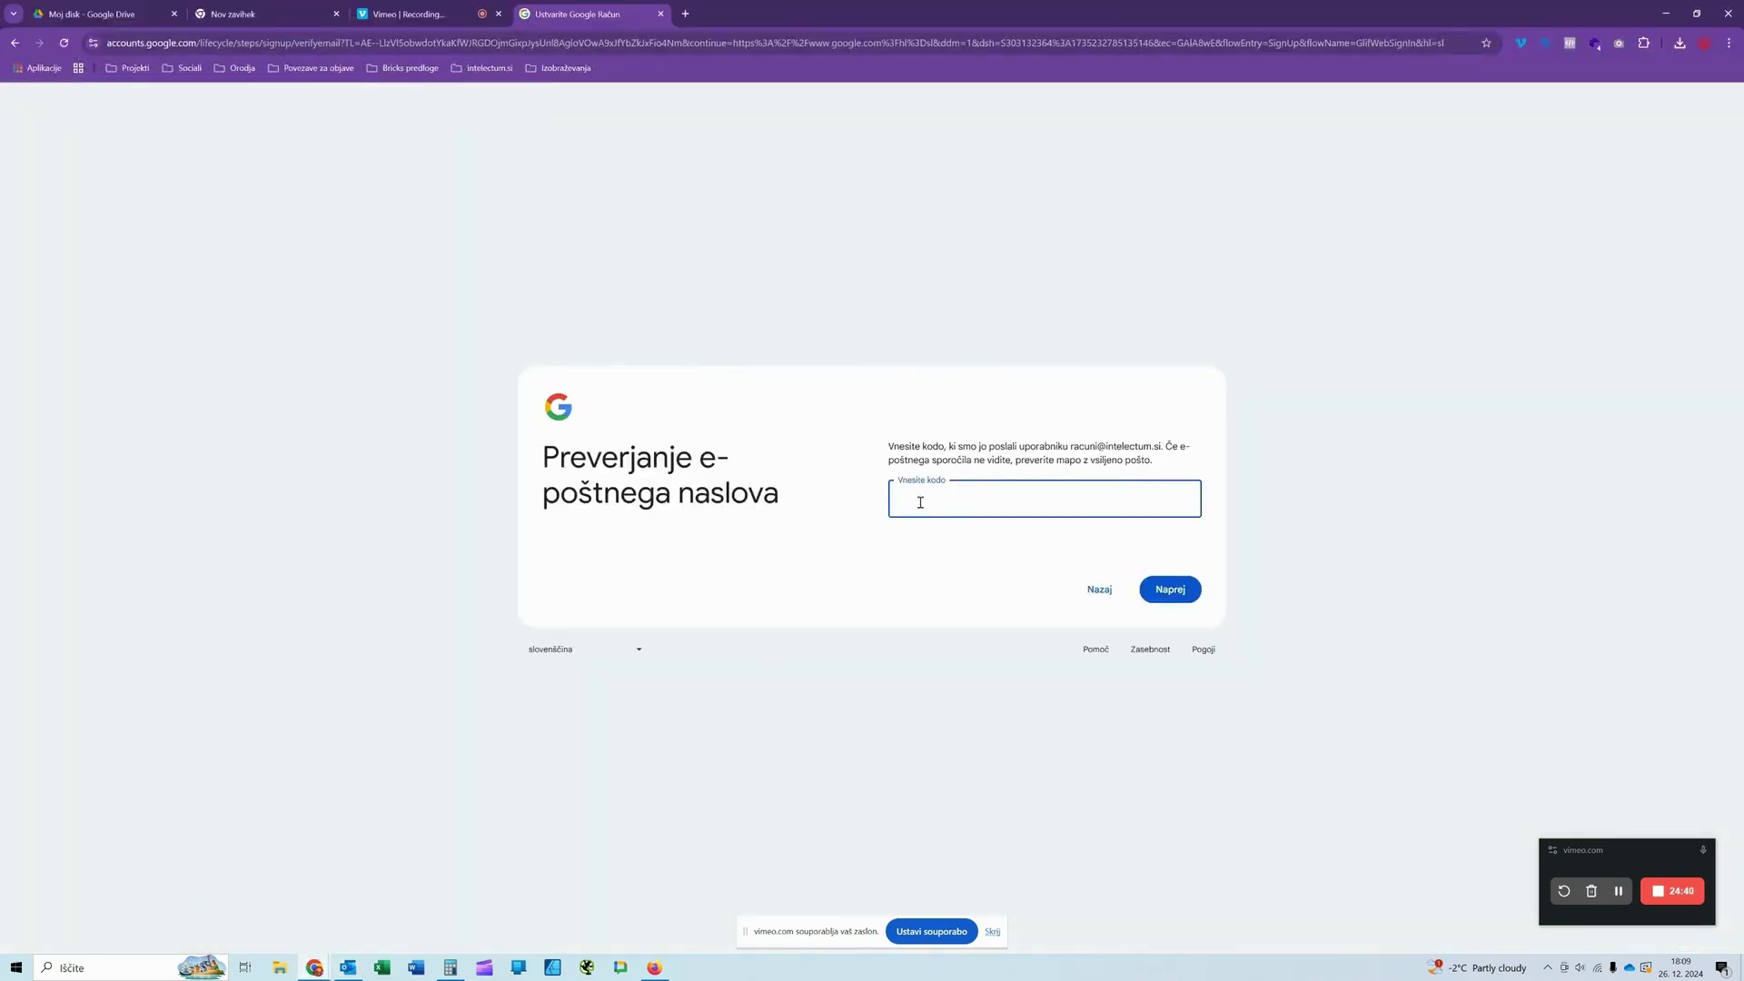
Step: Paste the copied verification code into the code field and submit it
right_click(921, 502)
click(945, 607)
click(1156, 594)
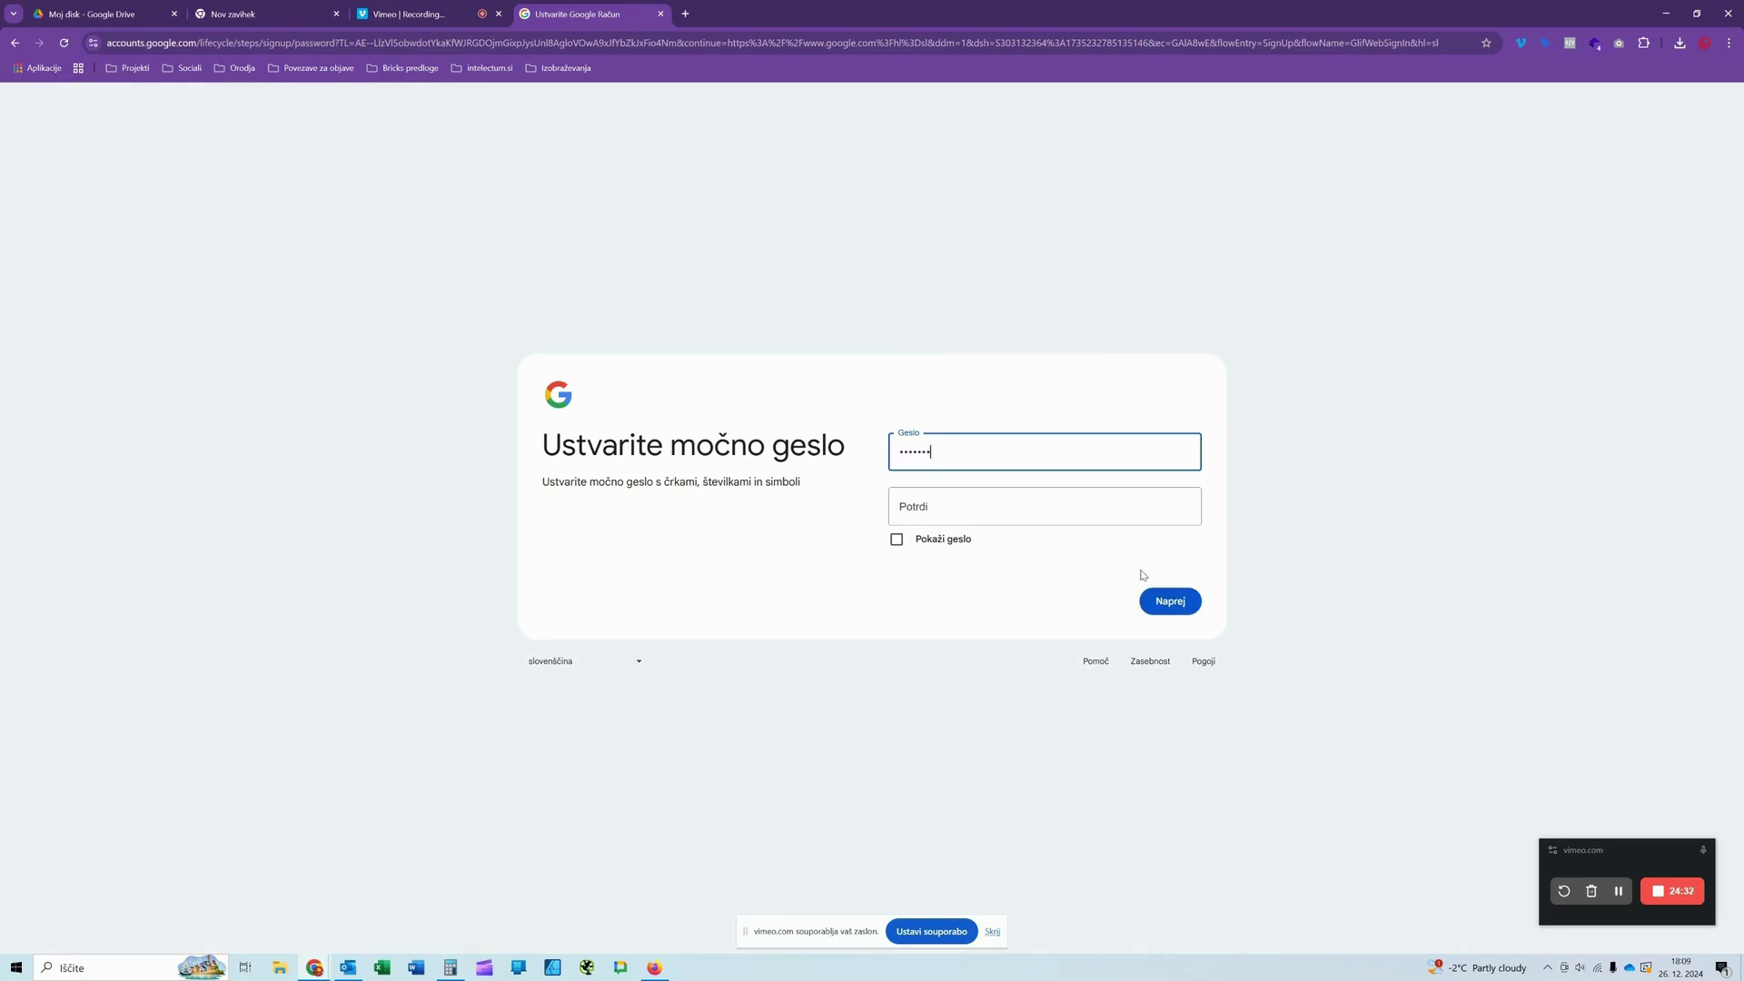
Step: Enter and confirm the account password, then continue
key(Tab)
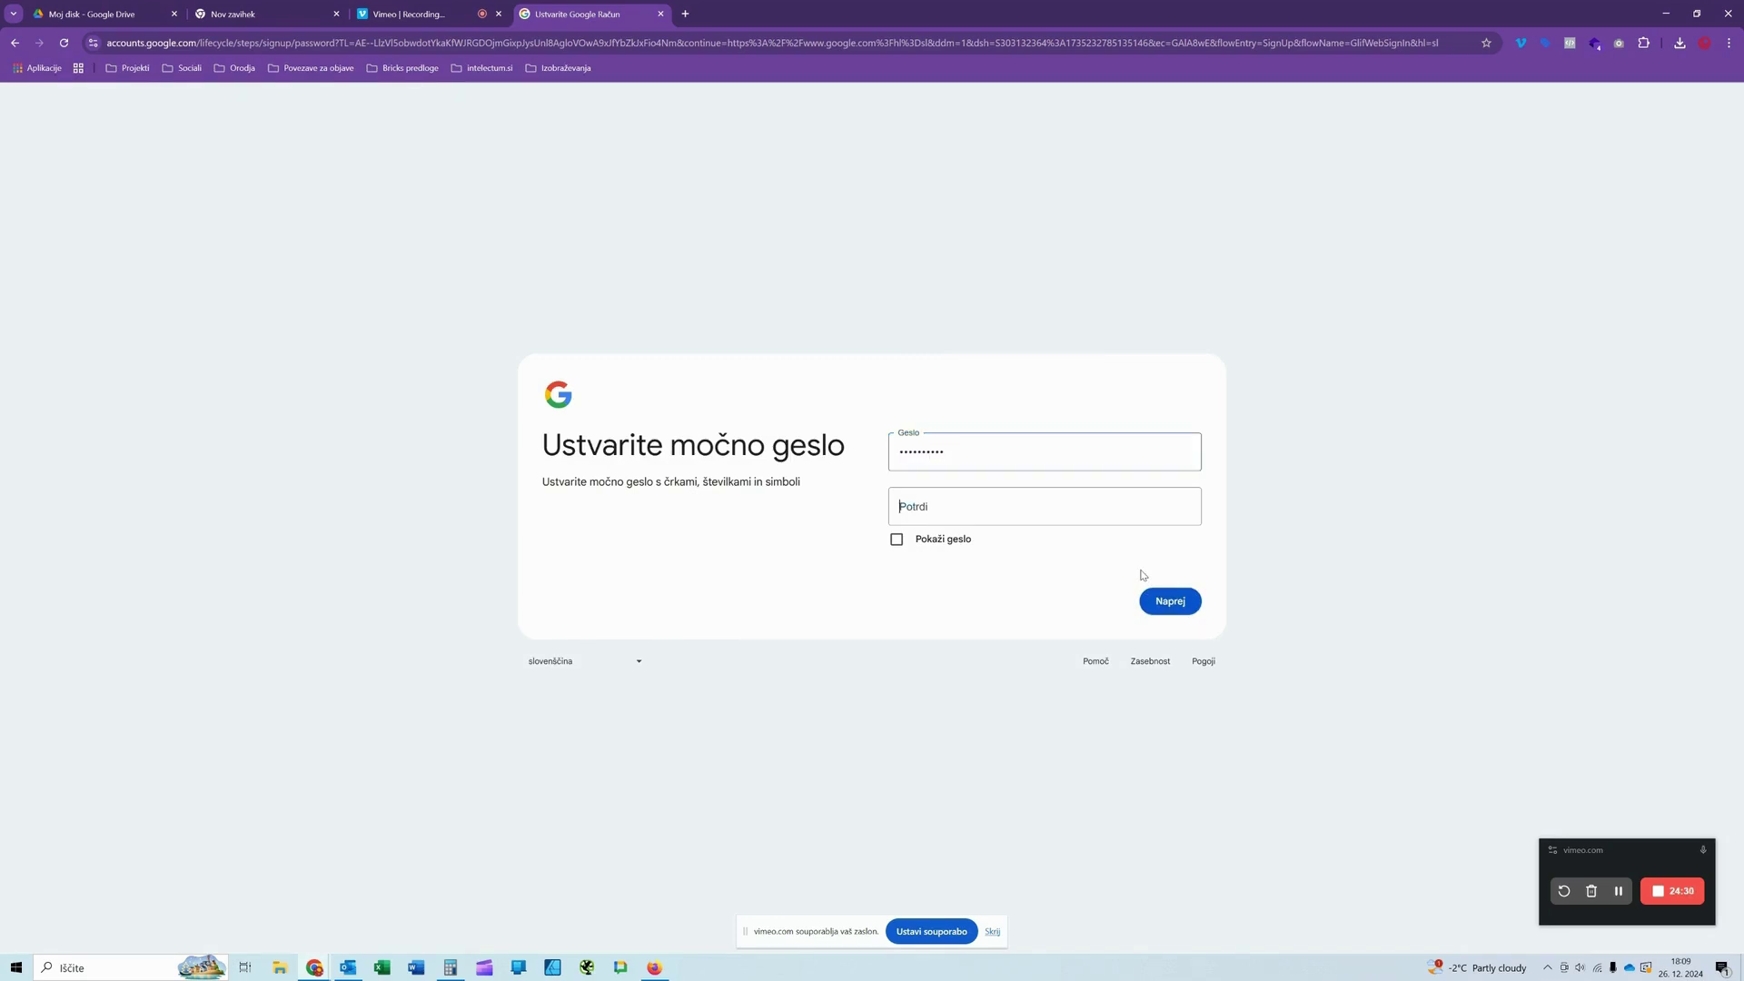
text(•••••)
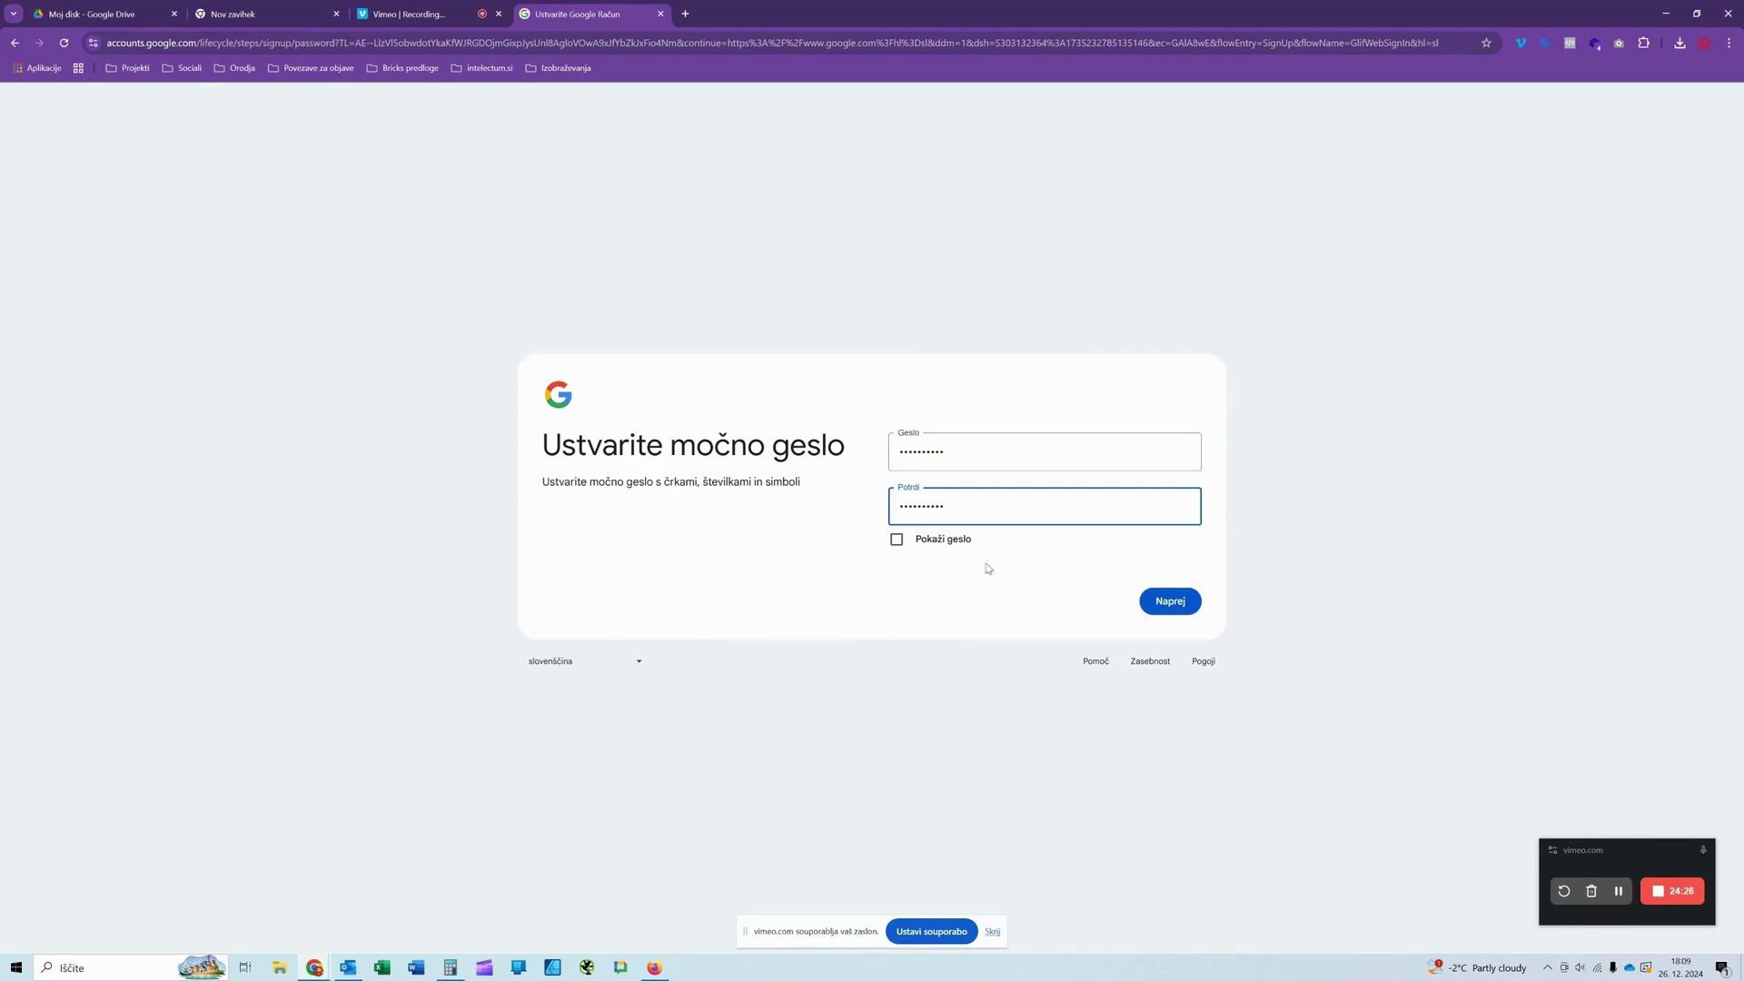
click(1176, 604)
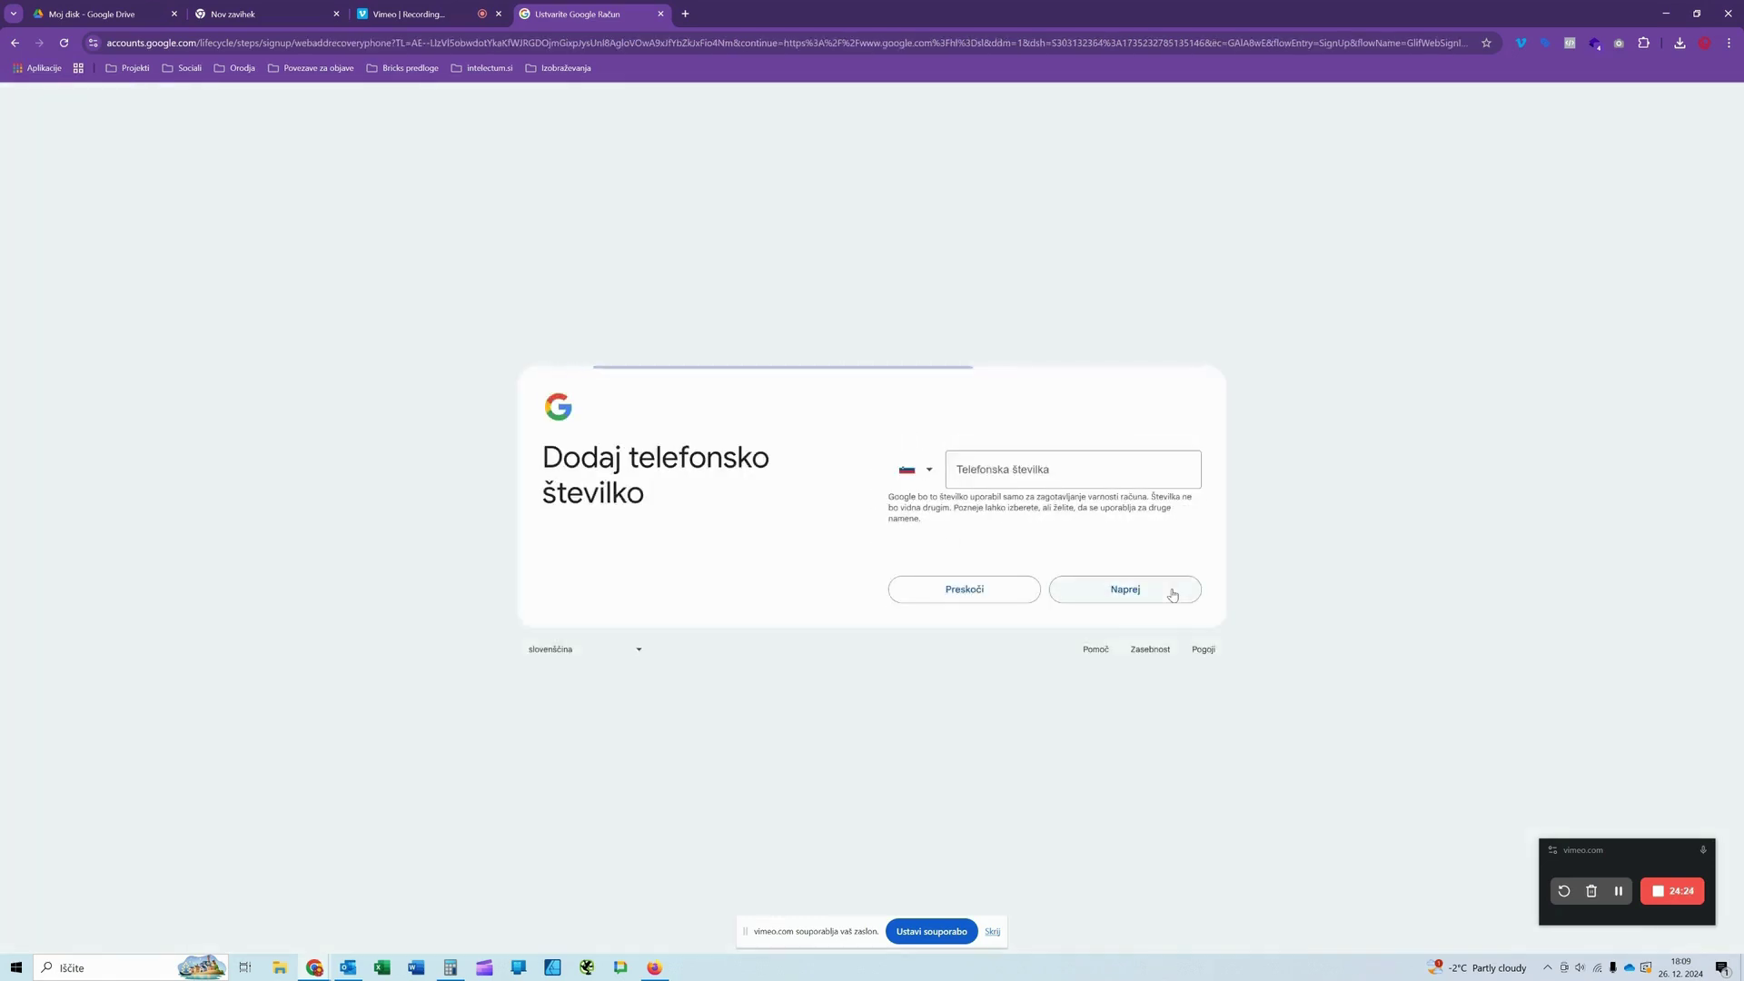
Step: Enter the recovery phone number, submit it, and confirm the account review page
click(979, 466)
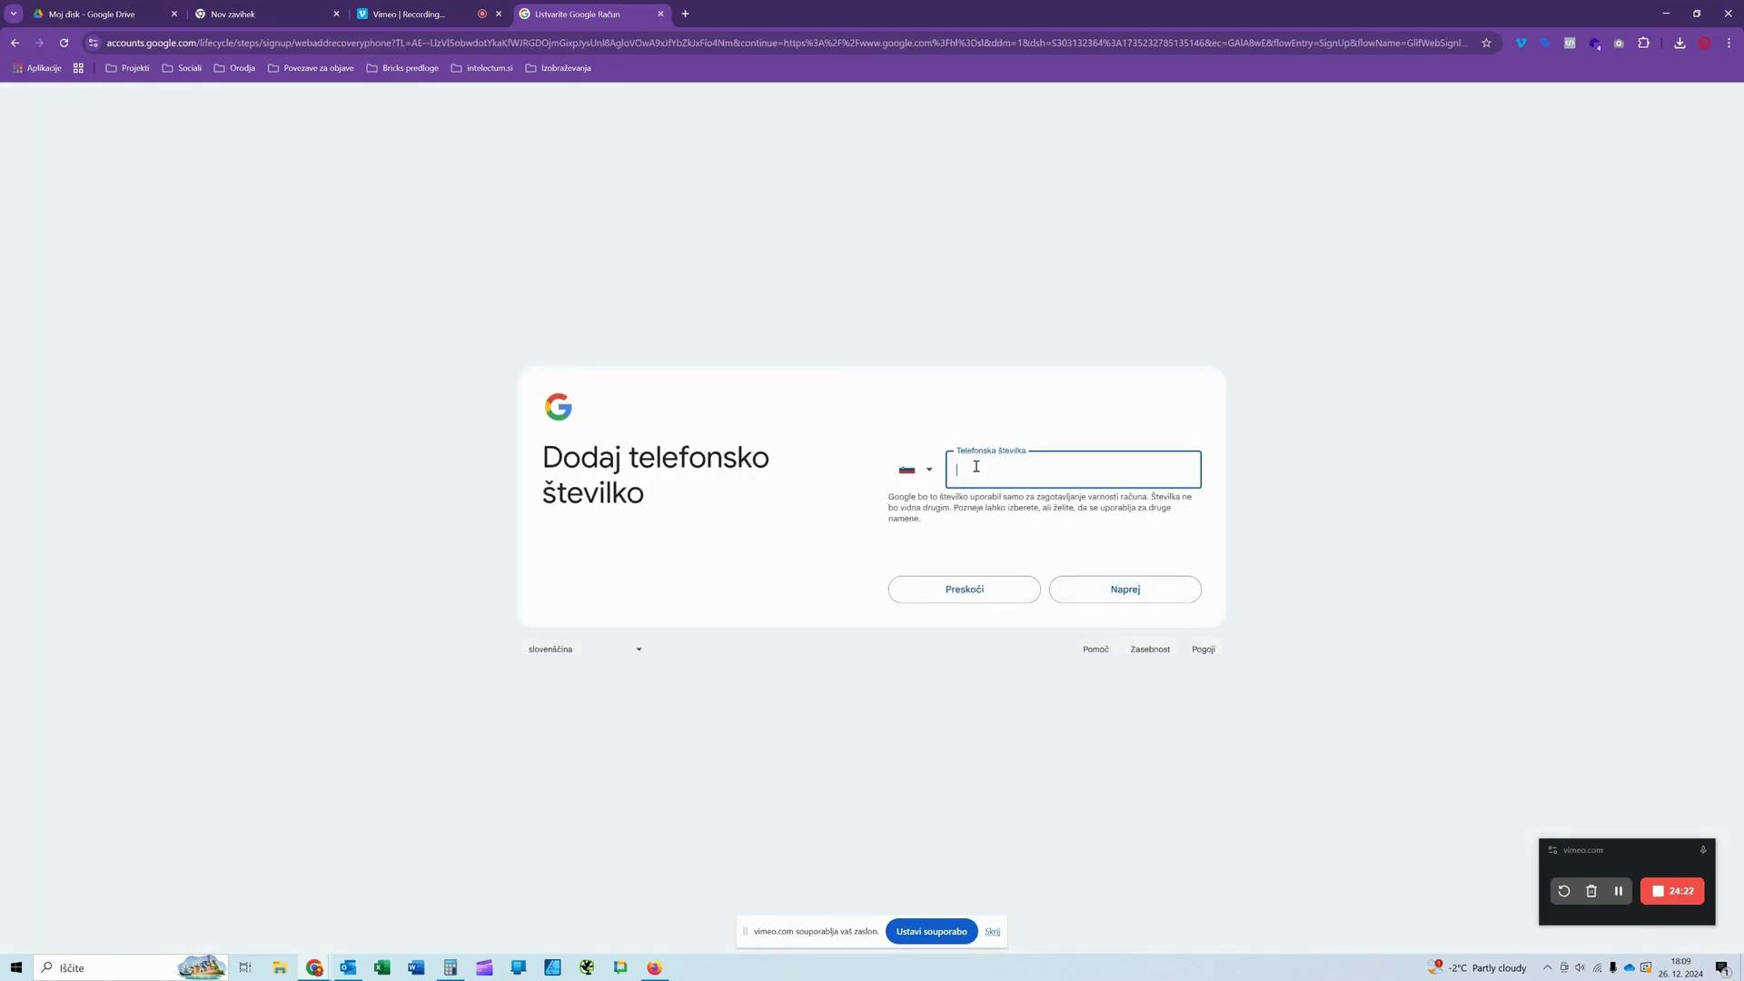
text(70447798)
click(1119, 599)
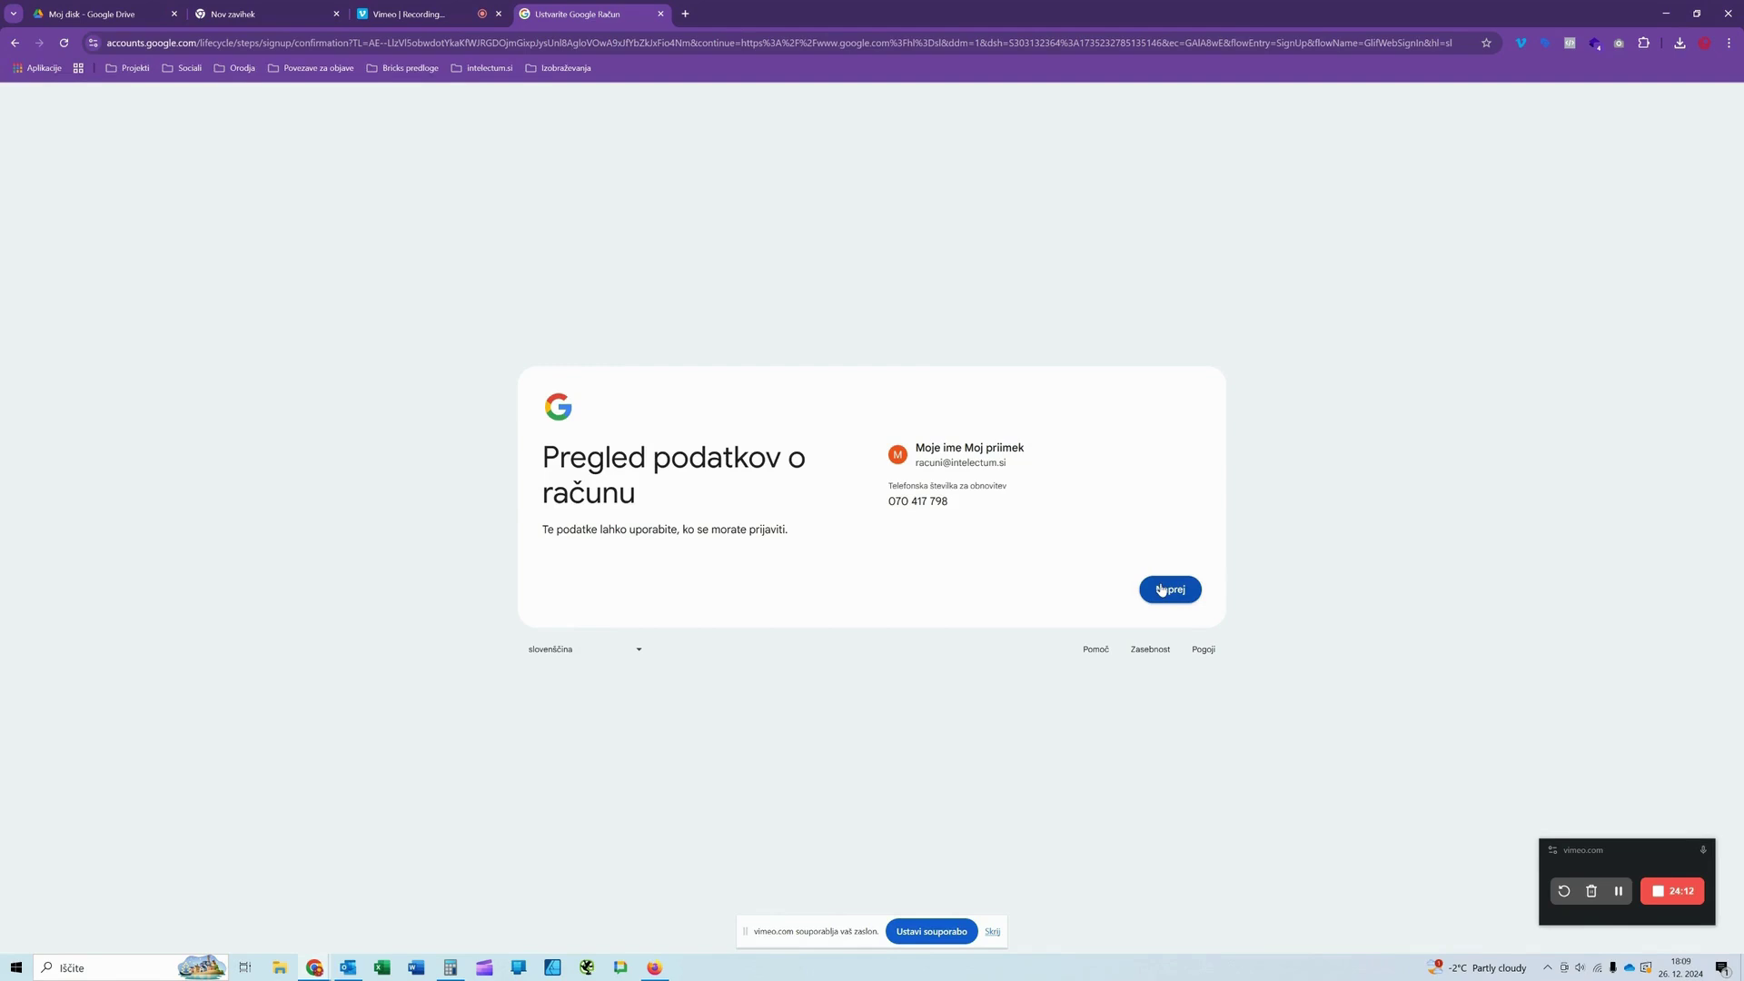
click(1161, 590)
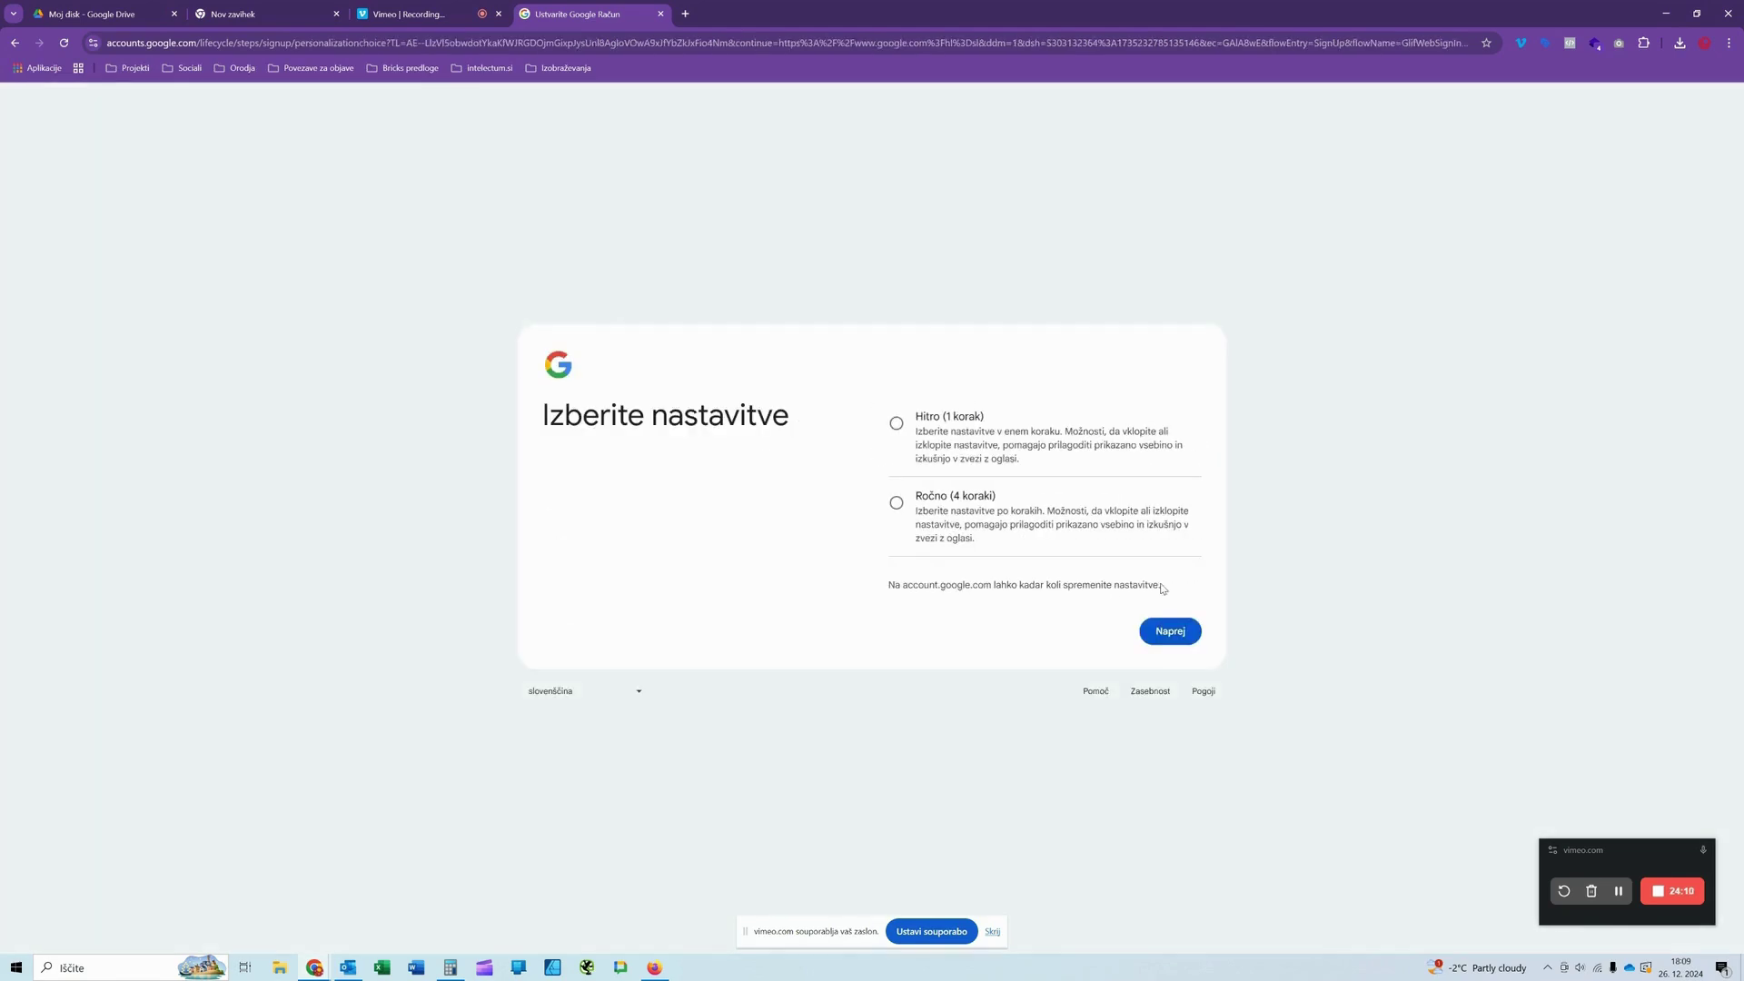
Step: Choose the one-step express settings (Hitro) and accept all personalization settings
click(896, 429)
click(1166, 636)
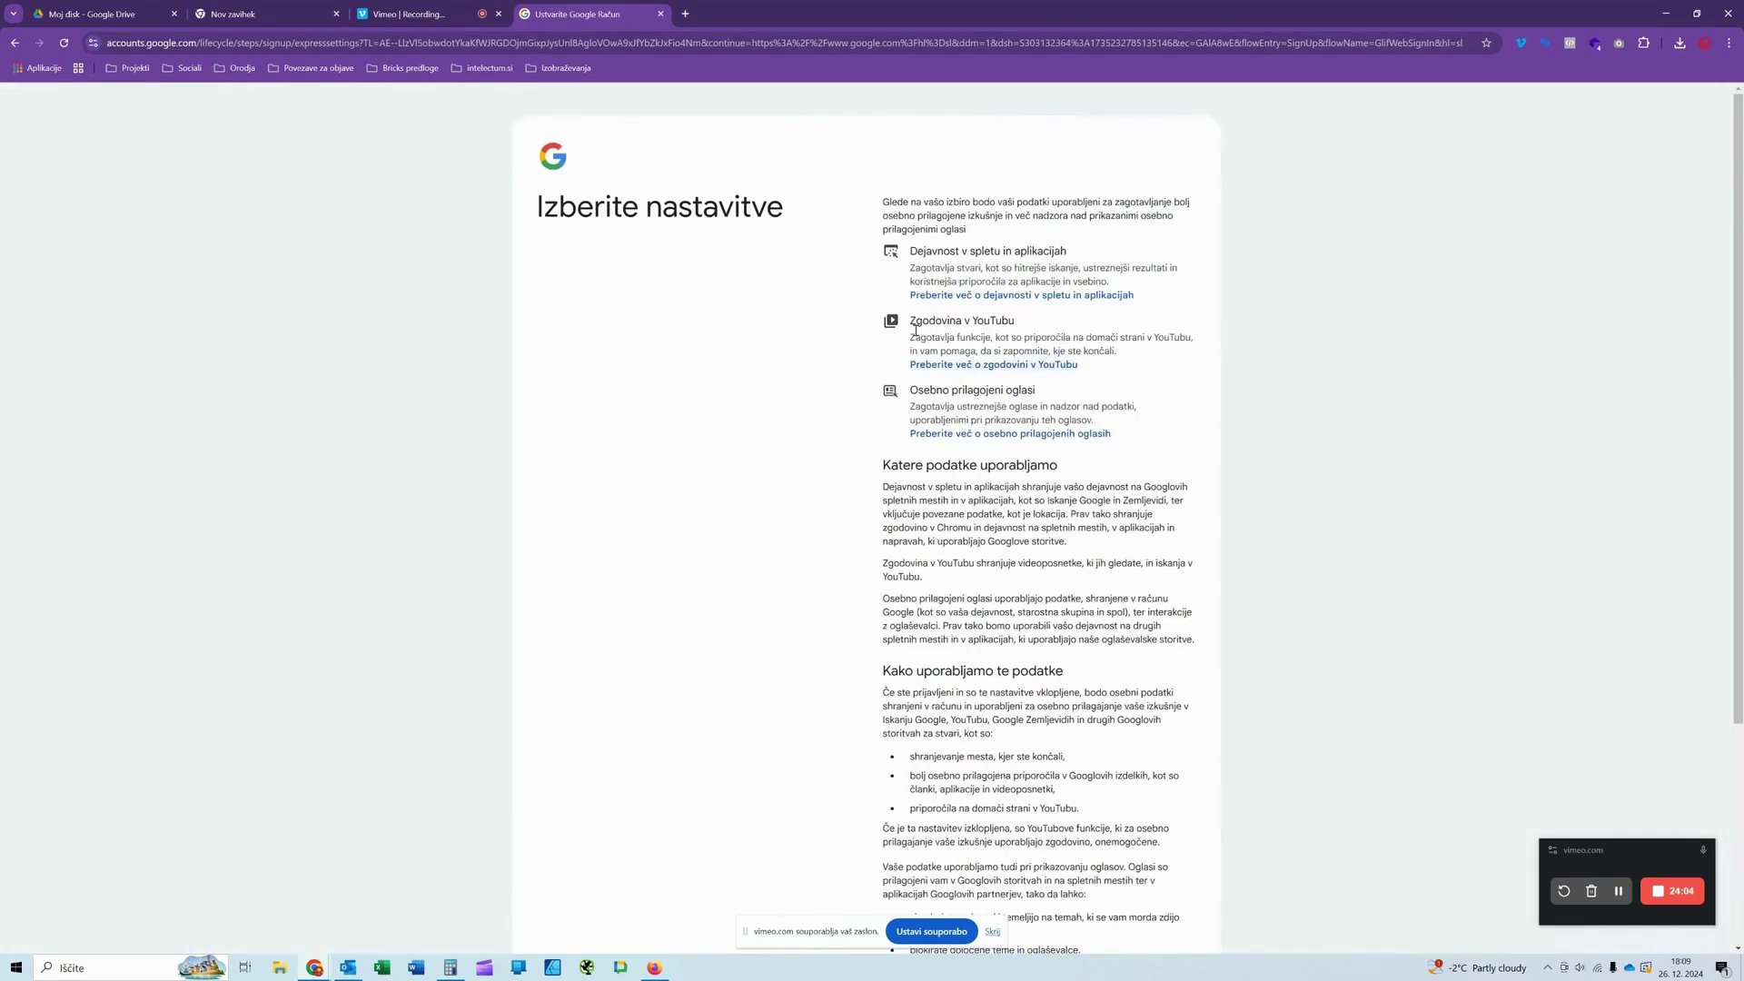
scroll(1027, 442, down, 3)
click(1116, 845)
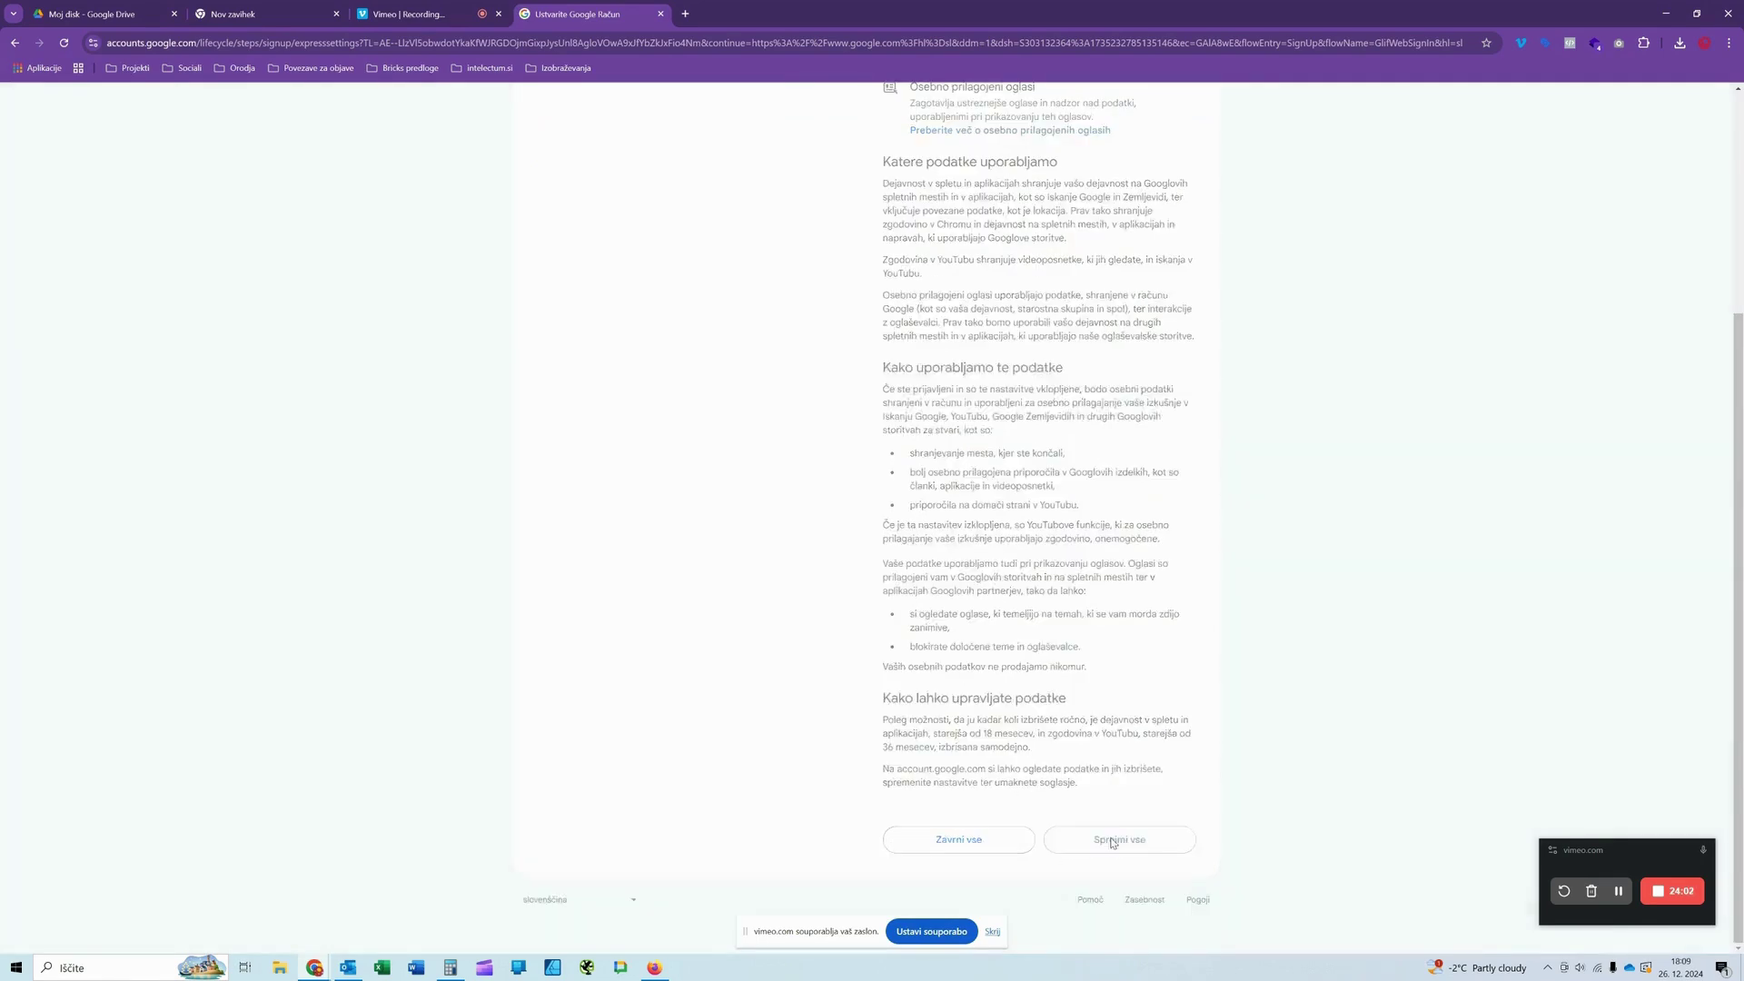
Step: Confirm the chosen settings and agree to the privacy policy and terms
scroll(960, 534, down, 1)
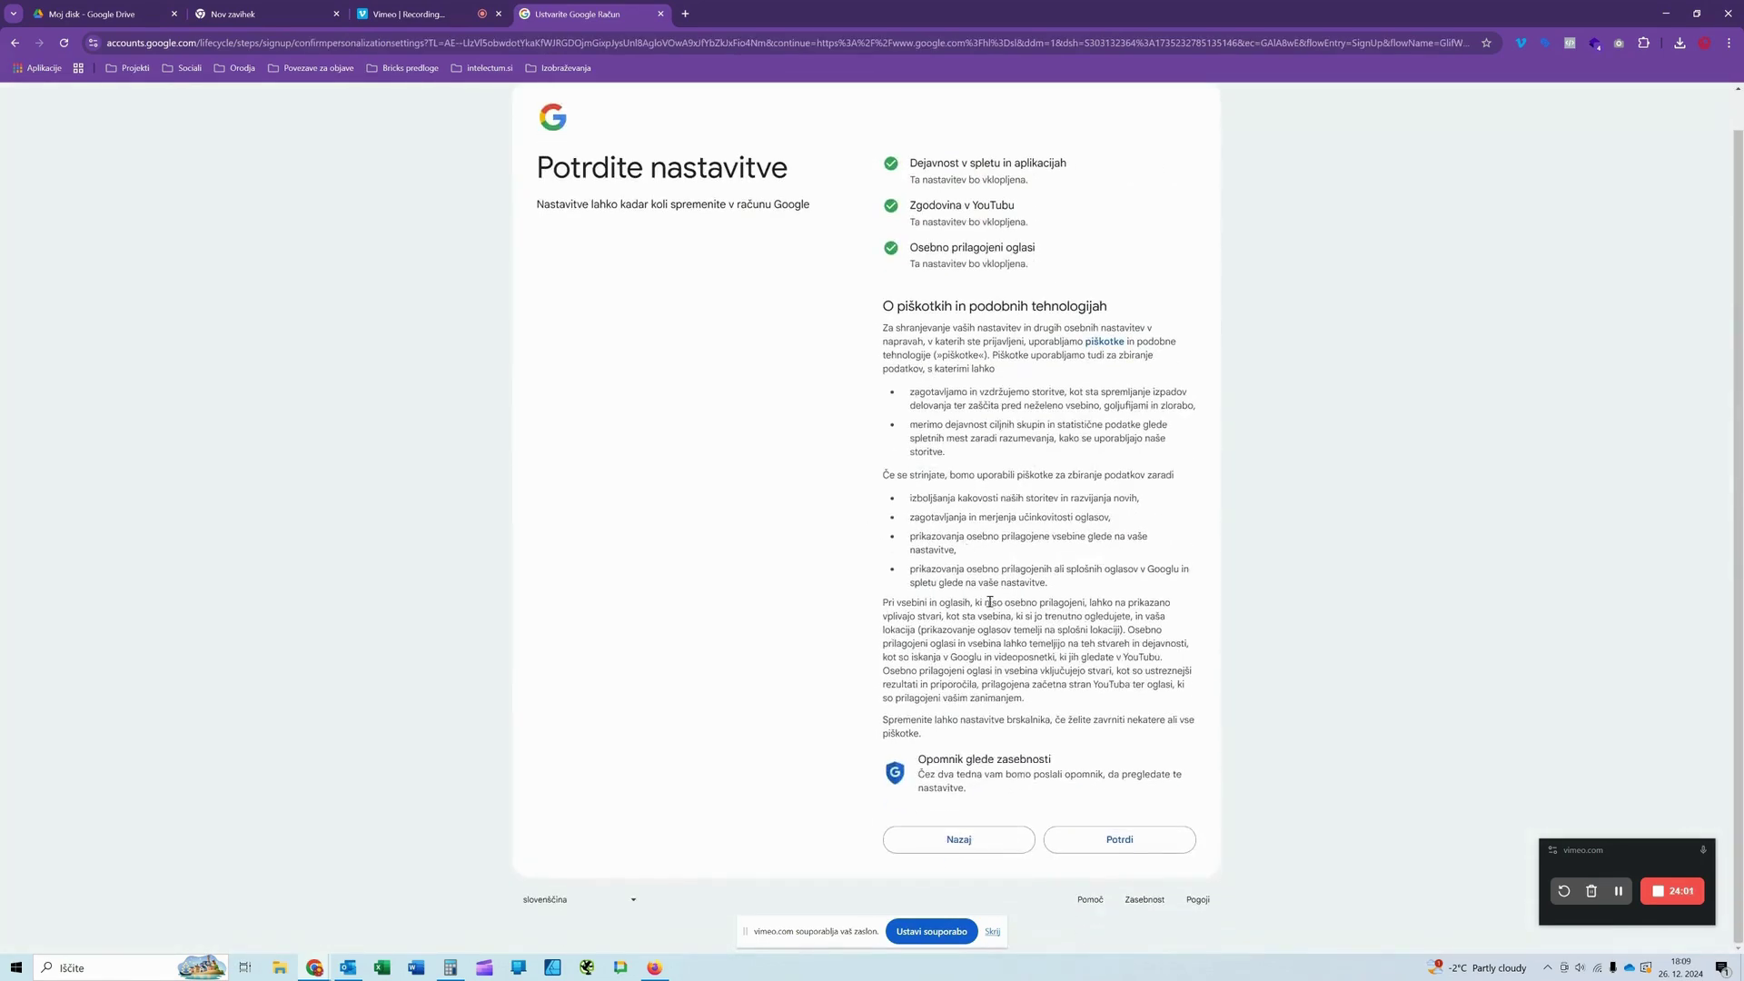
click(1102, 834)
scroll(950, 576, down, 2)
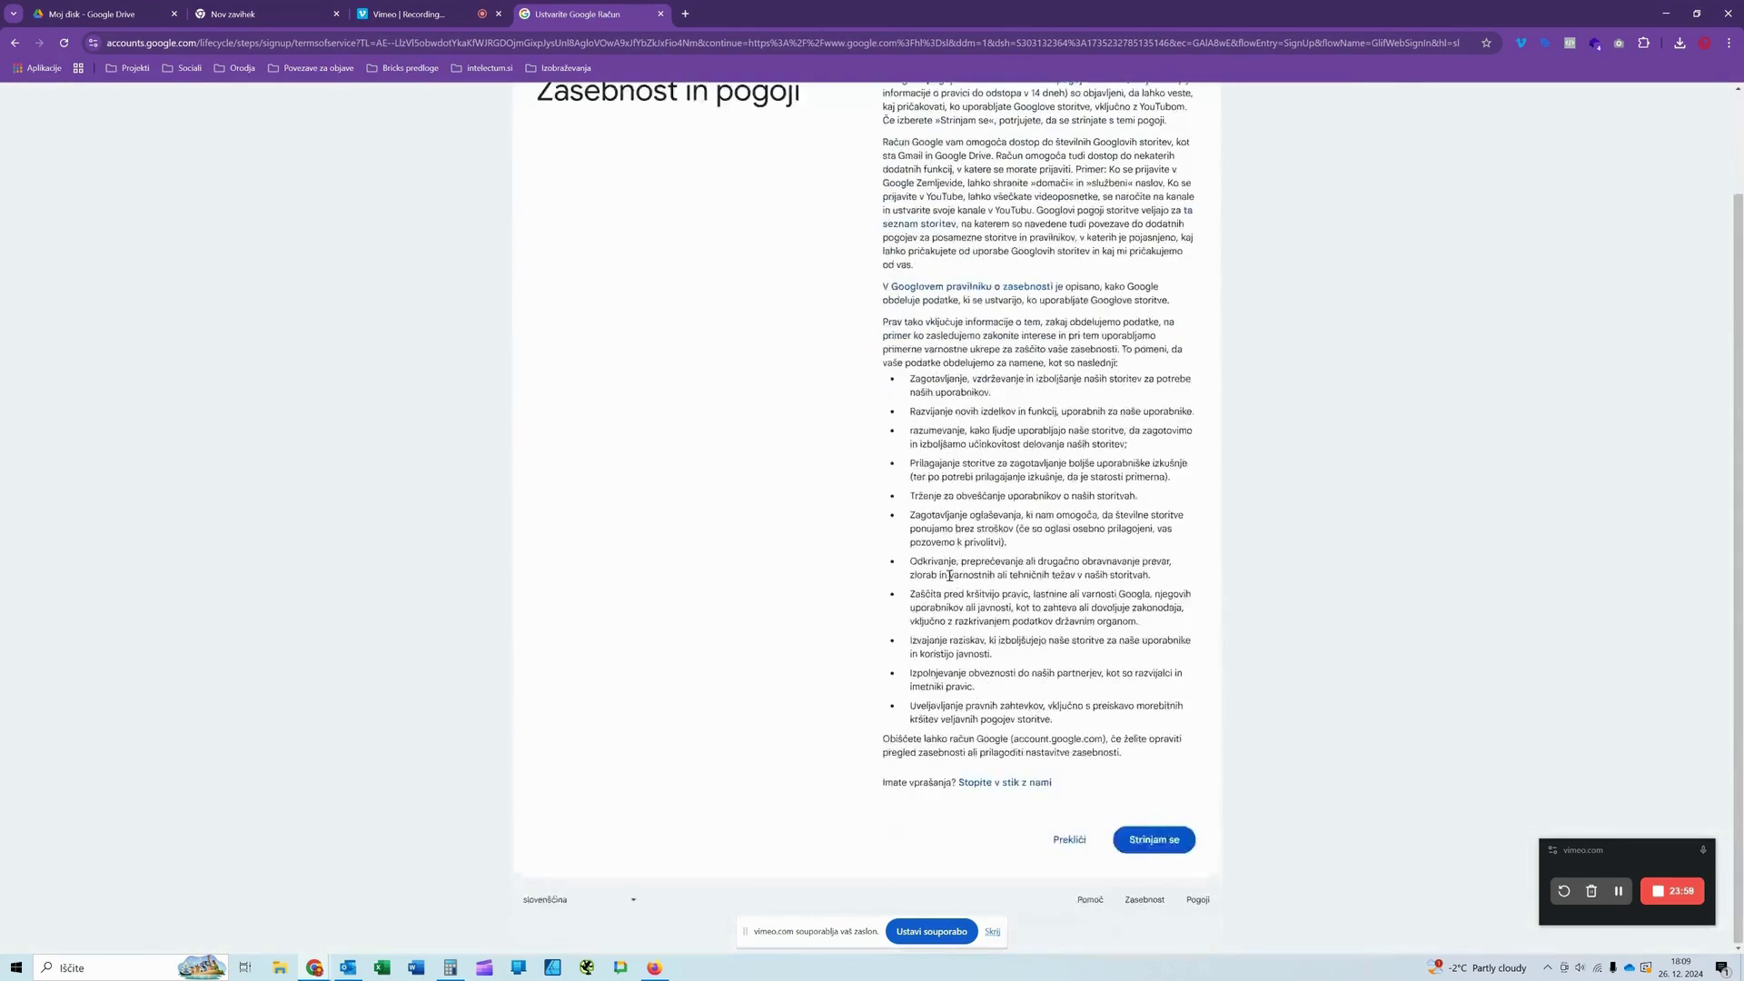
click(1155, 839)
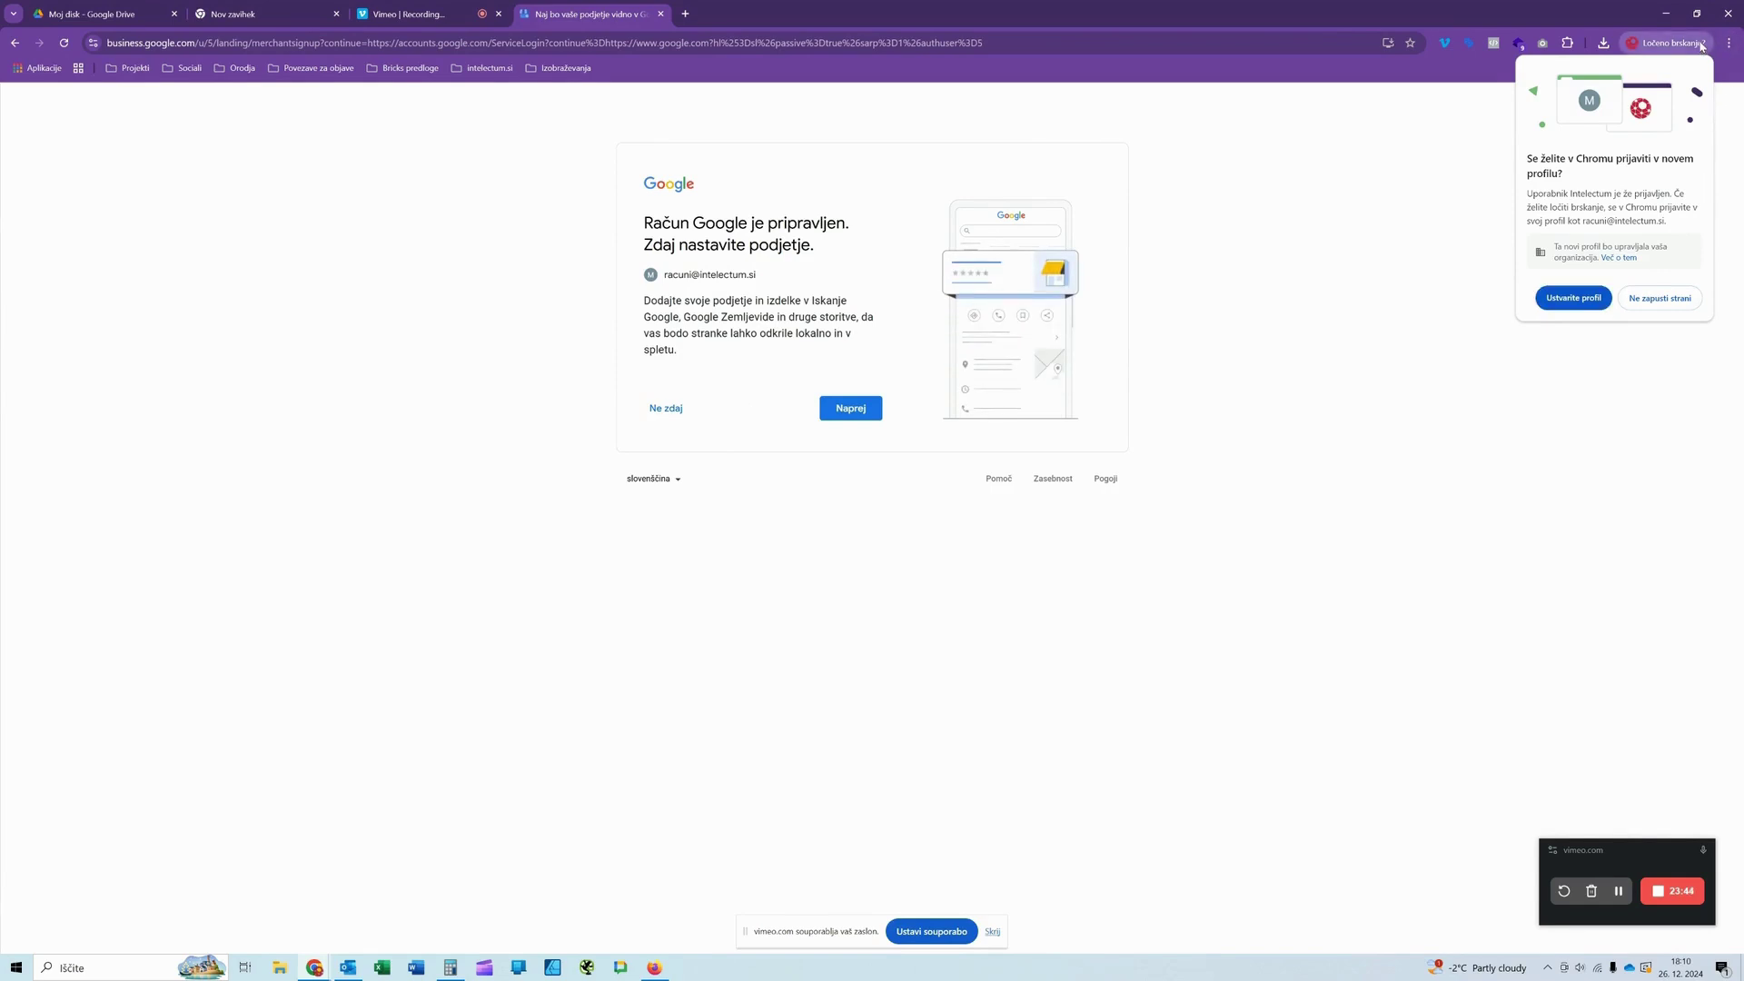
Step: Skip business setup with 'Ne zdaj' and postpone service linking with 'Vprašaj me čez 3 dni'
click(1730, 46)
click(1730, 45)
click(845, 416)
click(664, 415)
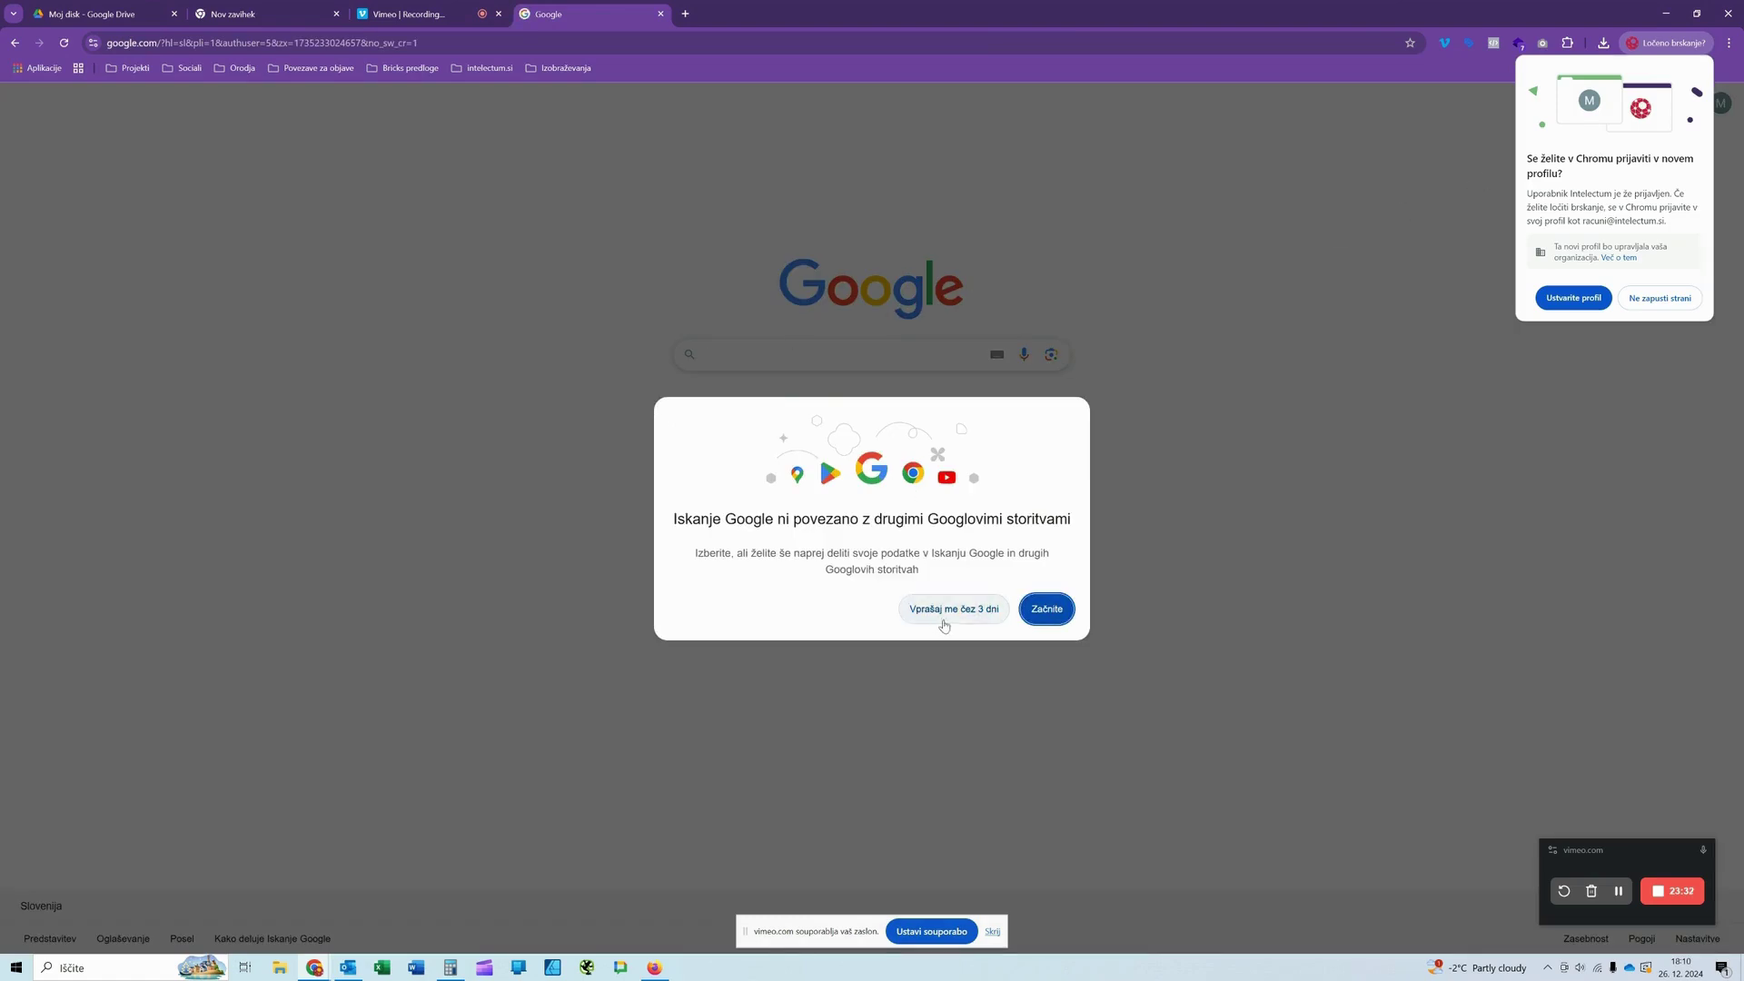
click(965, 614)
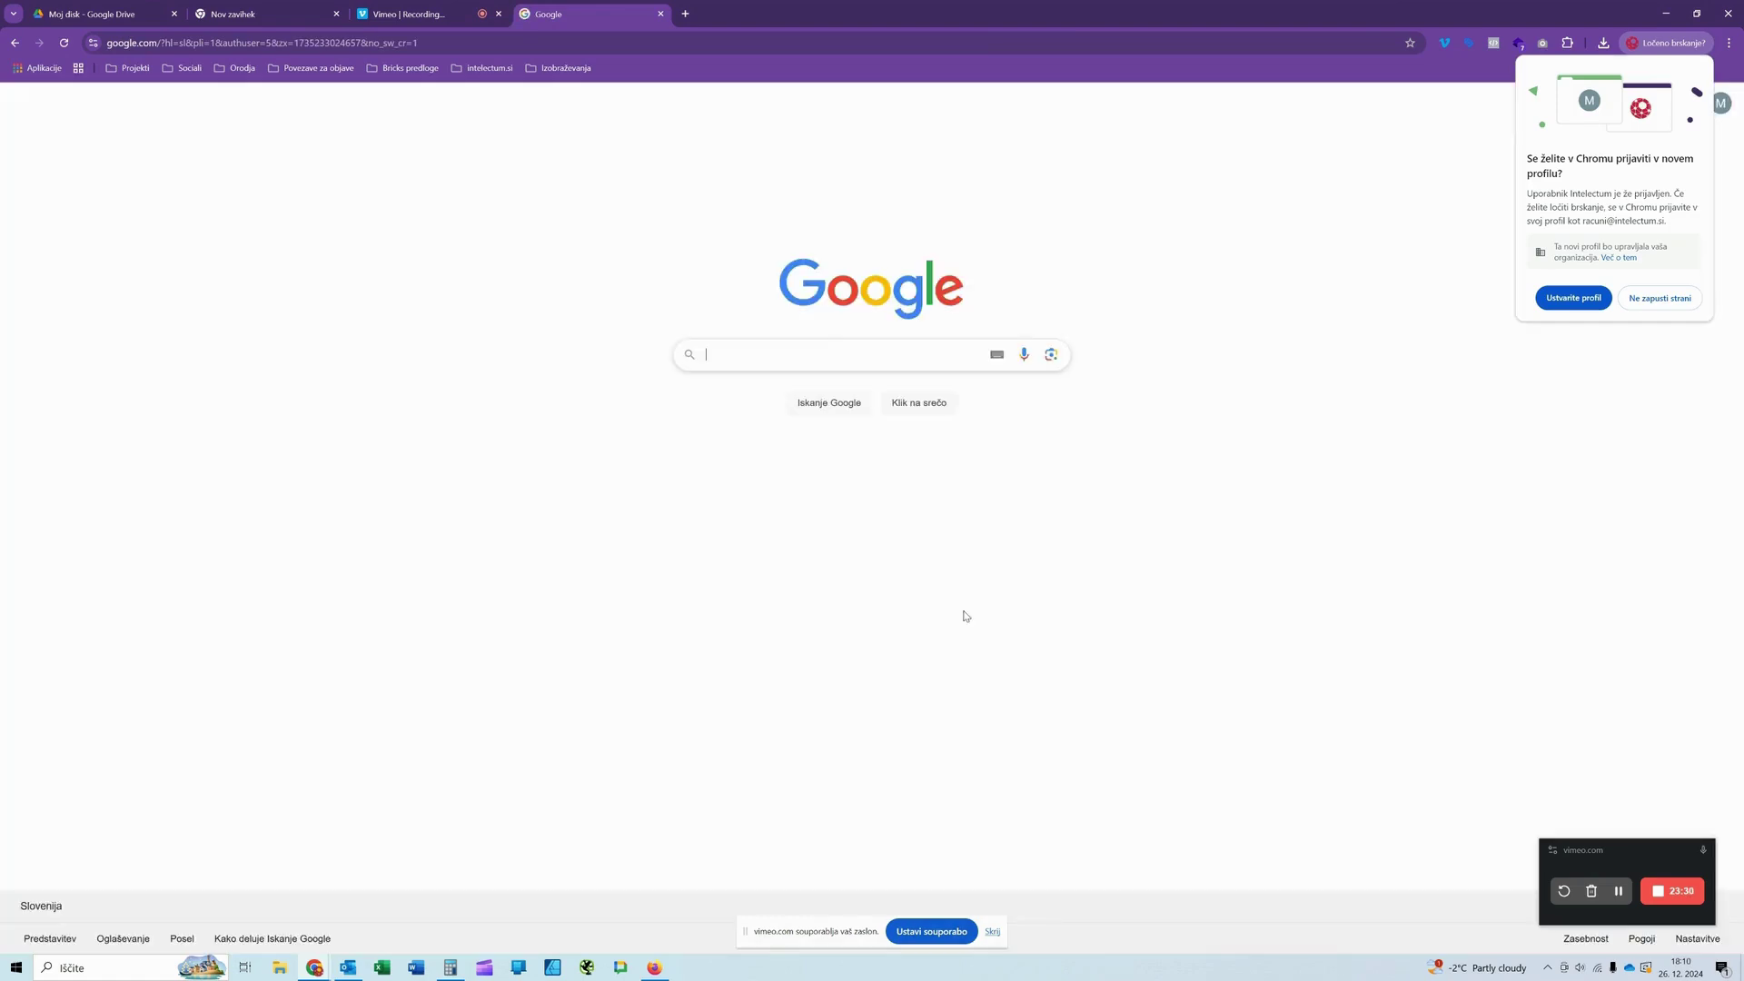
Step: Dismiss Chrome's new-profile sign-in suggestion and bring up the Google apps grid
click(1732, 73)
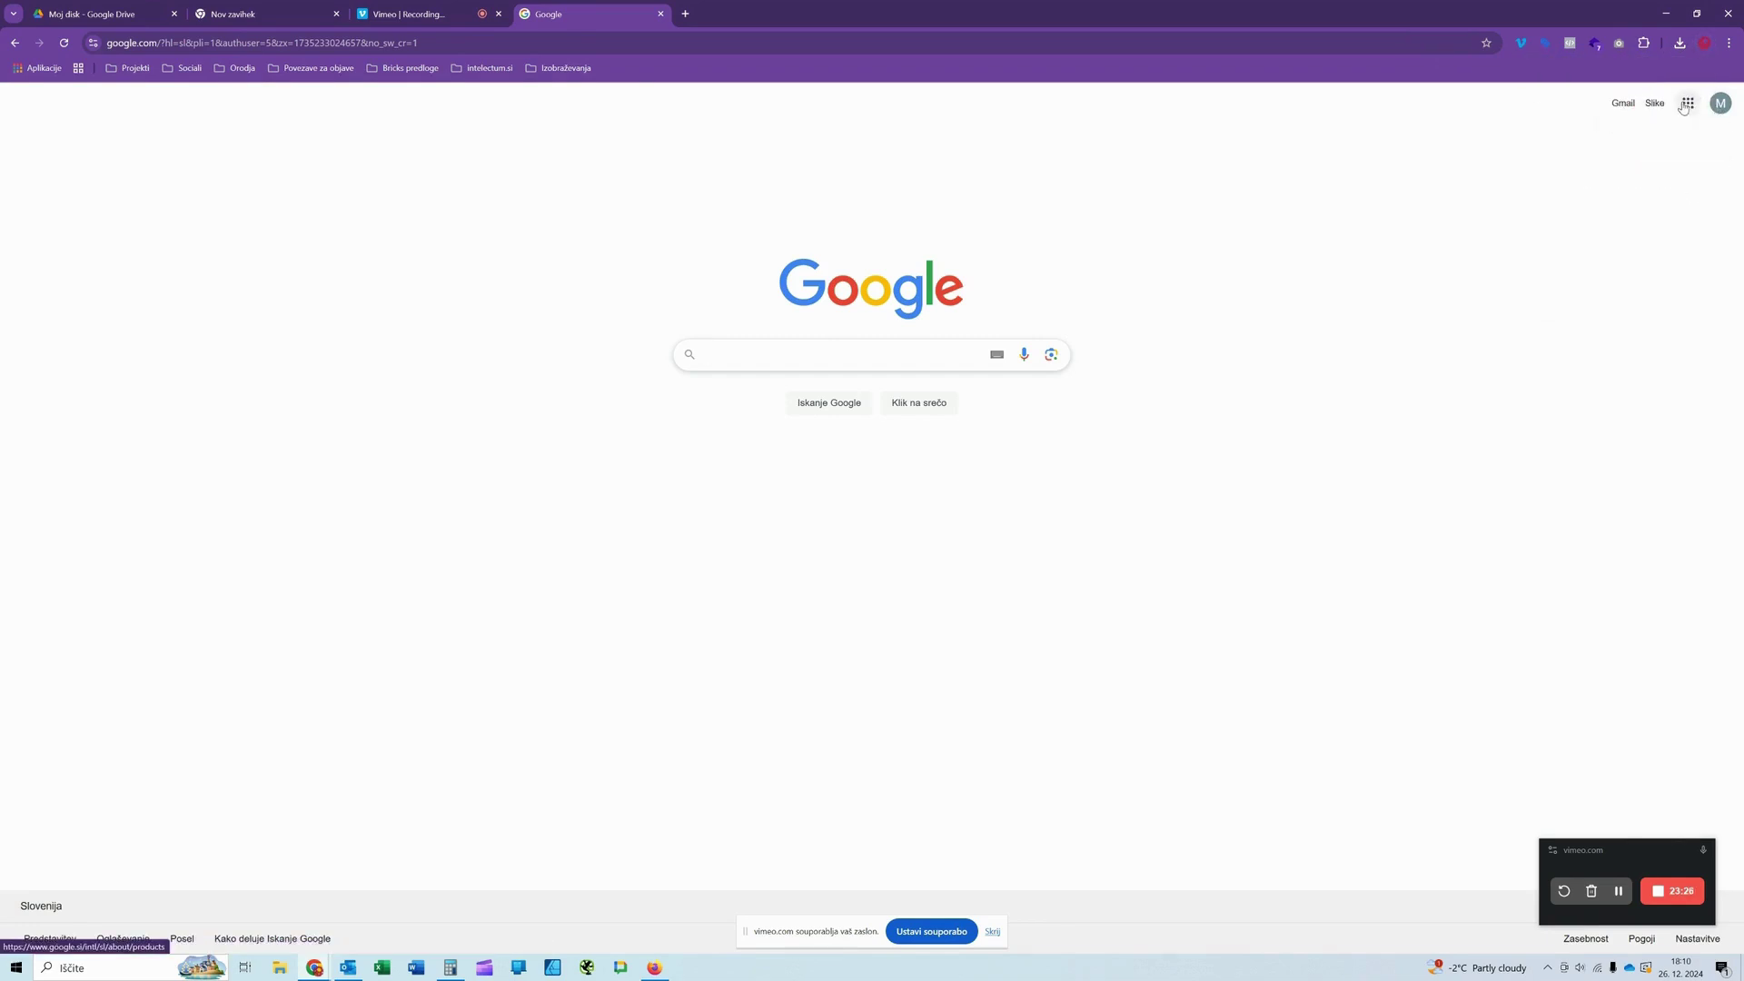
click(1688, 103)
click(1688, 103)
click(1688, 102)
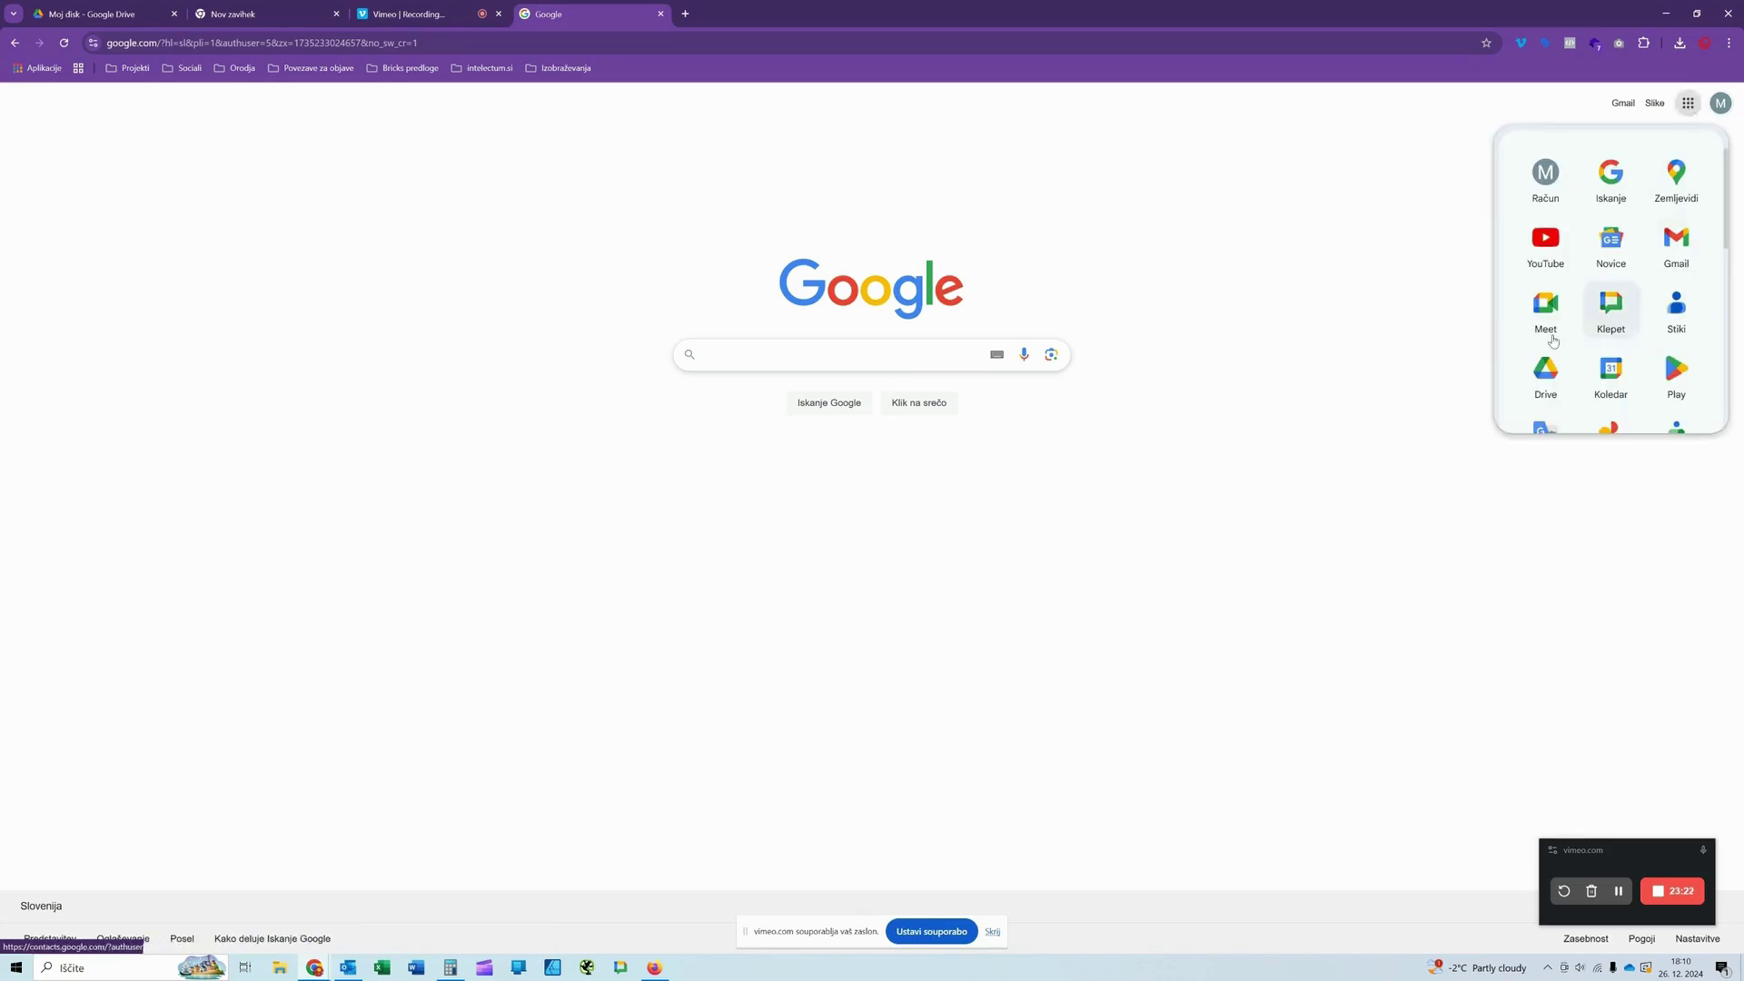